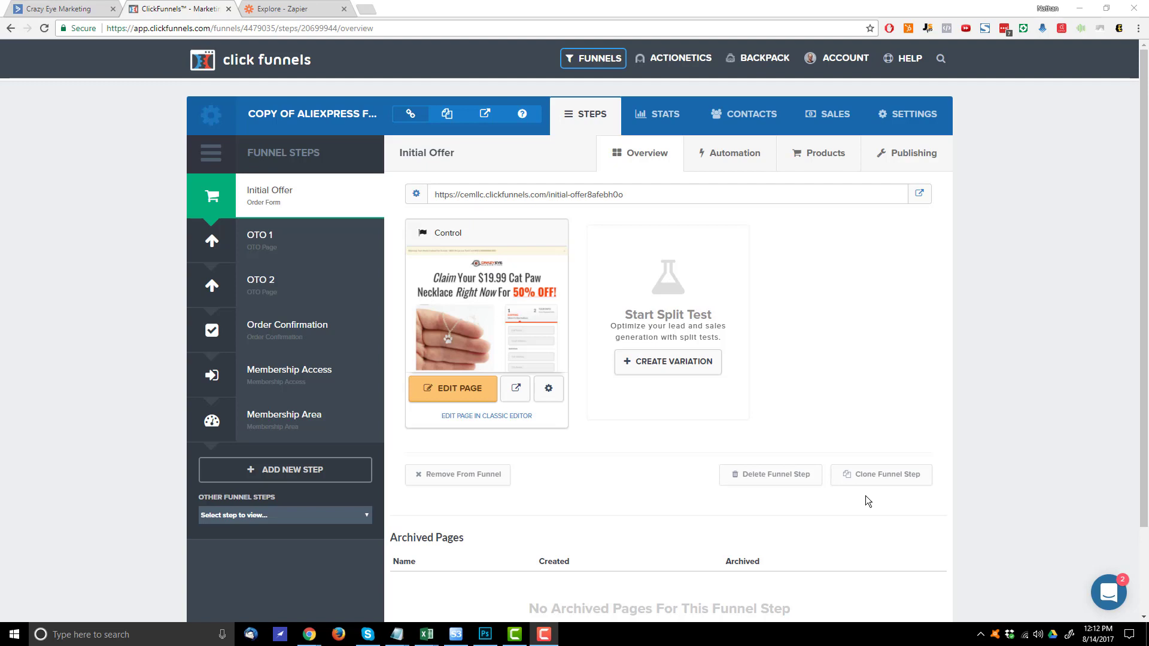
Step: Open the Control page's Initial Offer order preview in a new tab
click(516, 389)
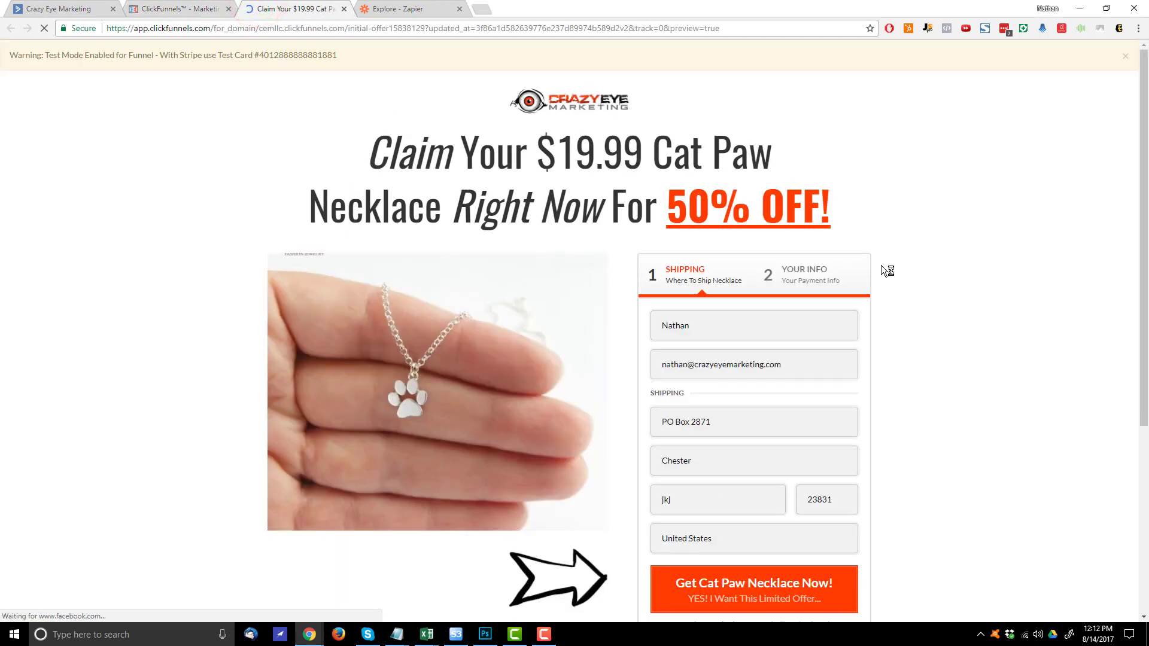
scroll(367, 232, down, 1)
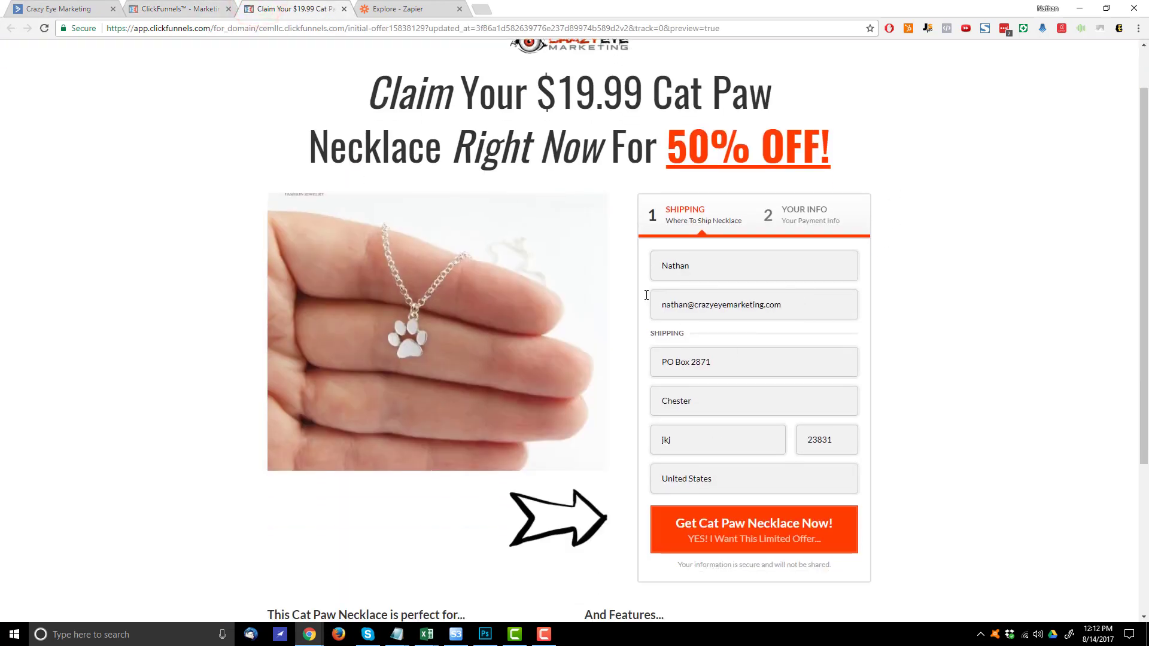
scroll(703, 335, down, 1)
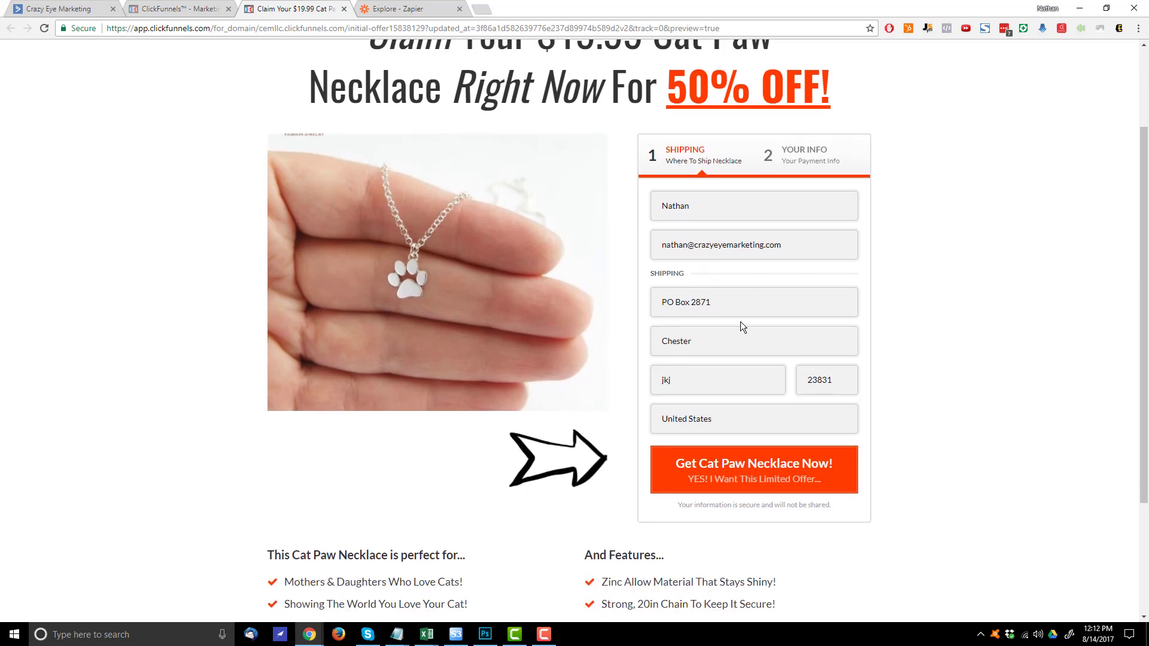
scroll(740, 325, up, 1)
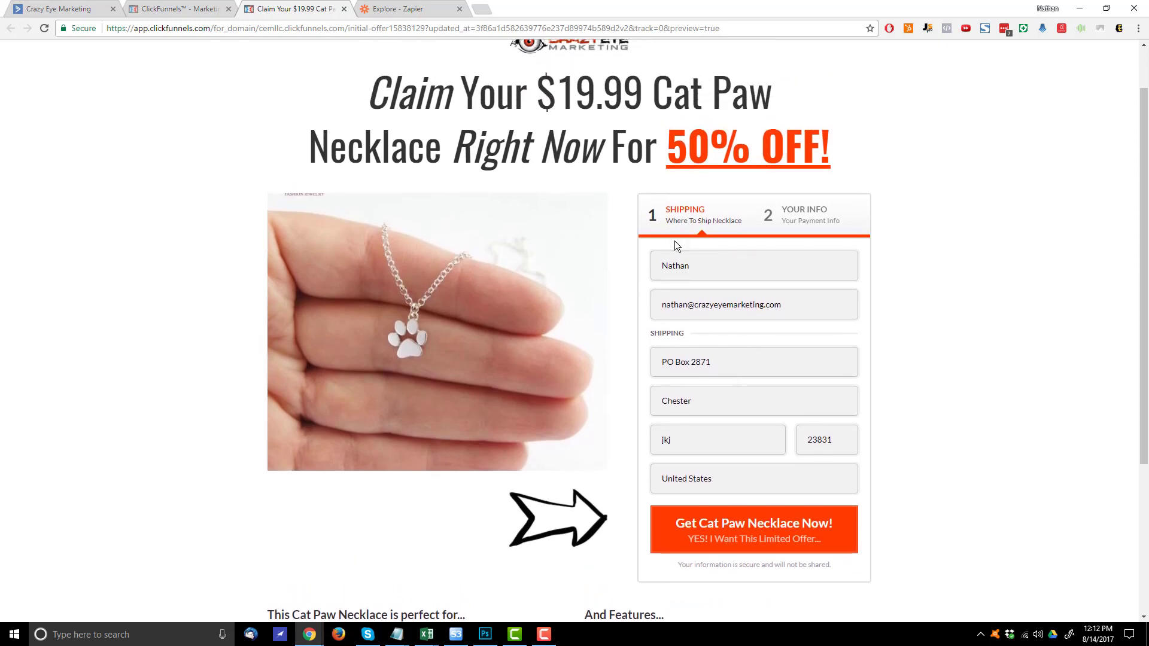
Step: Fill the shipping step and advance to payment with Cat Paw Necklace at $9.95
click(670, 209)
click(730, 215)
scroll(742, 407, down, 1)
click(771, 469)
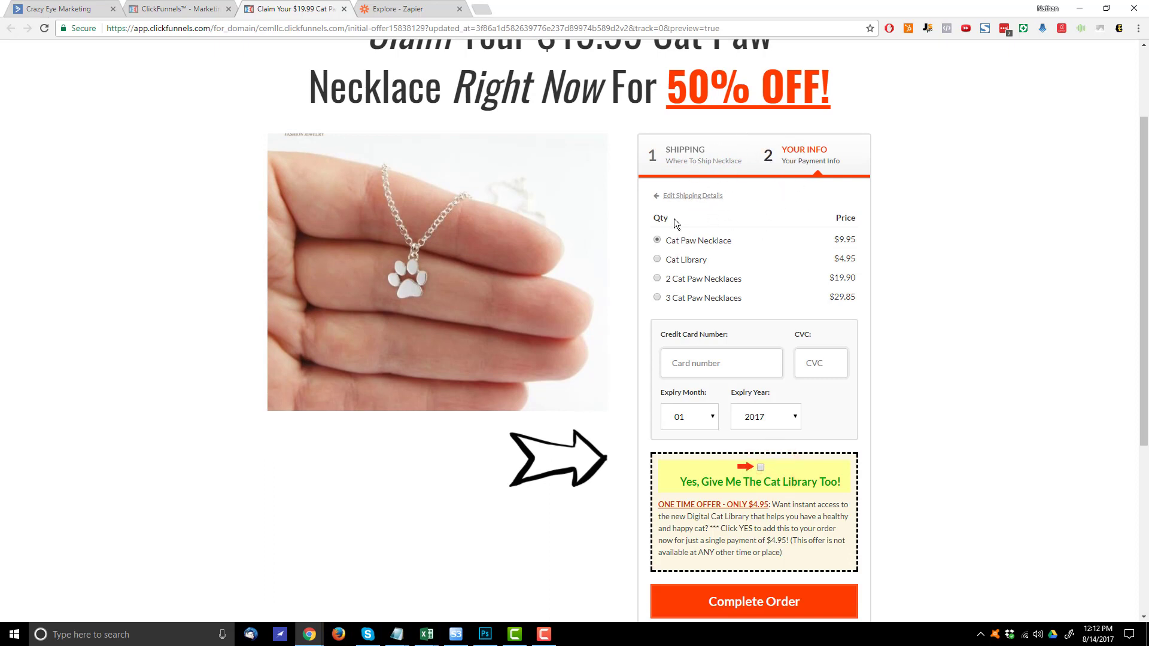
scroll(715, 335, down, 1)
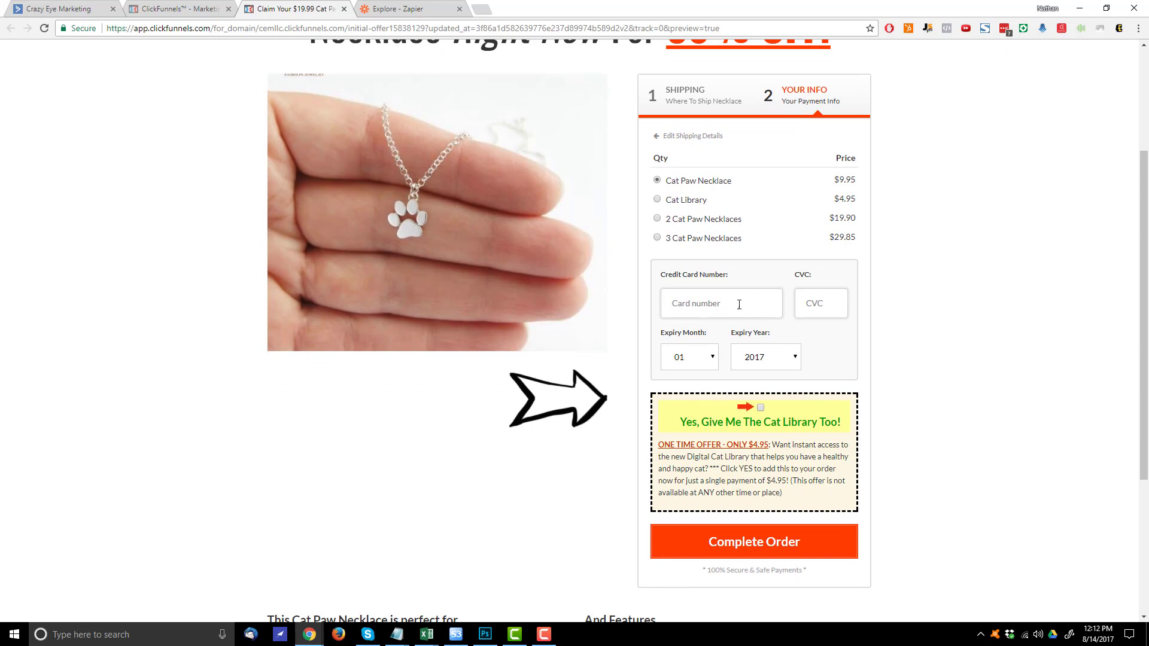
scroll(730, 335, down, 1)
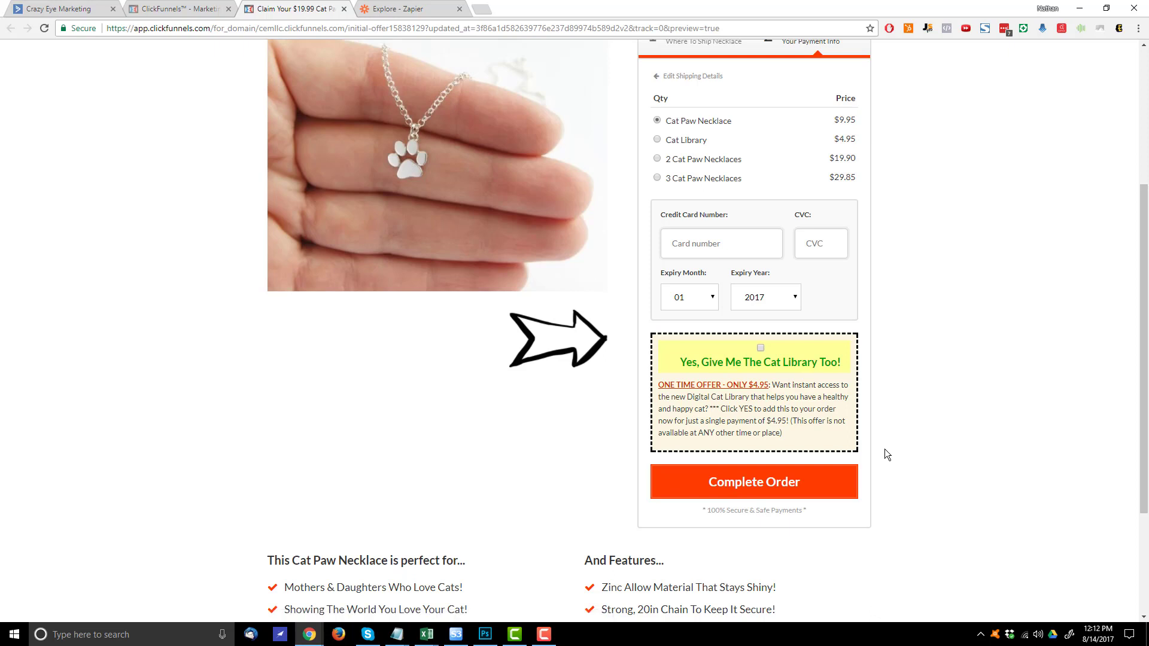
Step: Reset the order form to shipping, then advance it to the payment step again
click(574, 338)
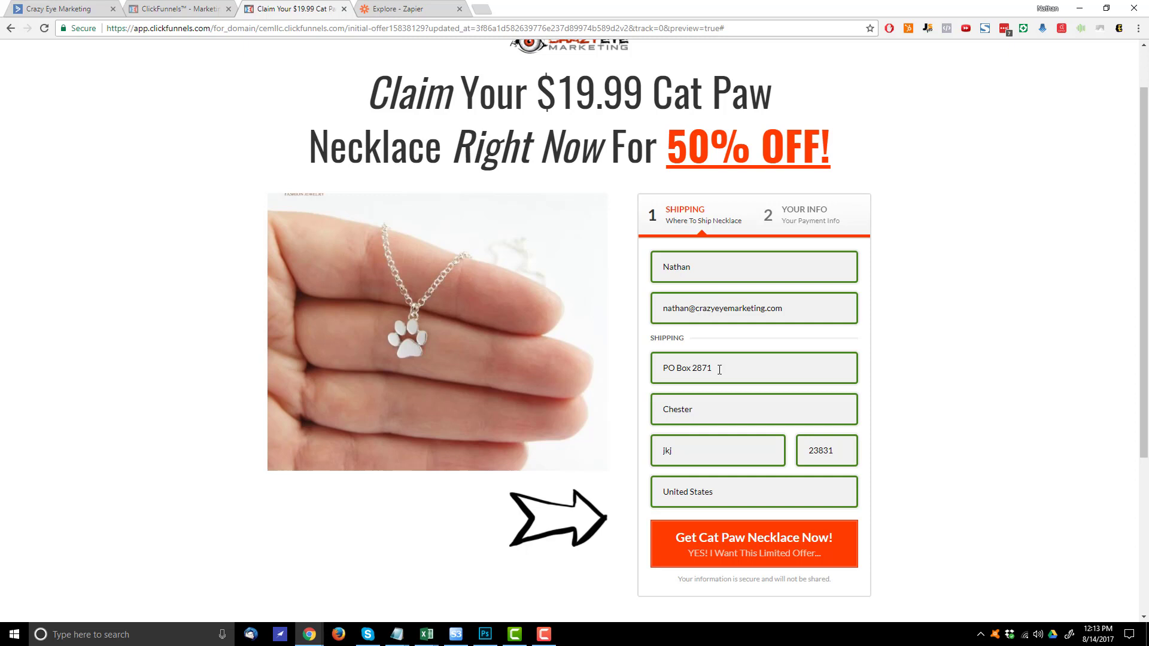
click(719, 269)
scroll(718, 325, down, 1)
click(778, 488)
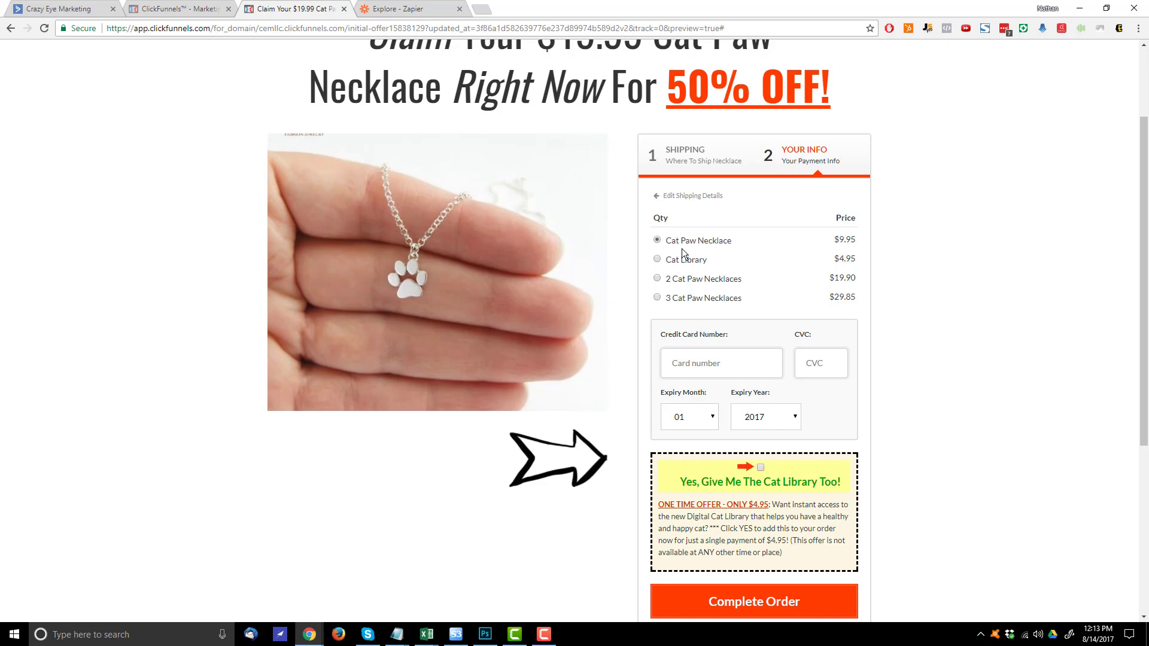
Step: Return the form to the Shipping step and switch to the Zapier Explore tab
click(696, 150)
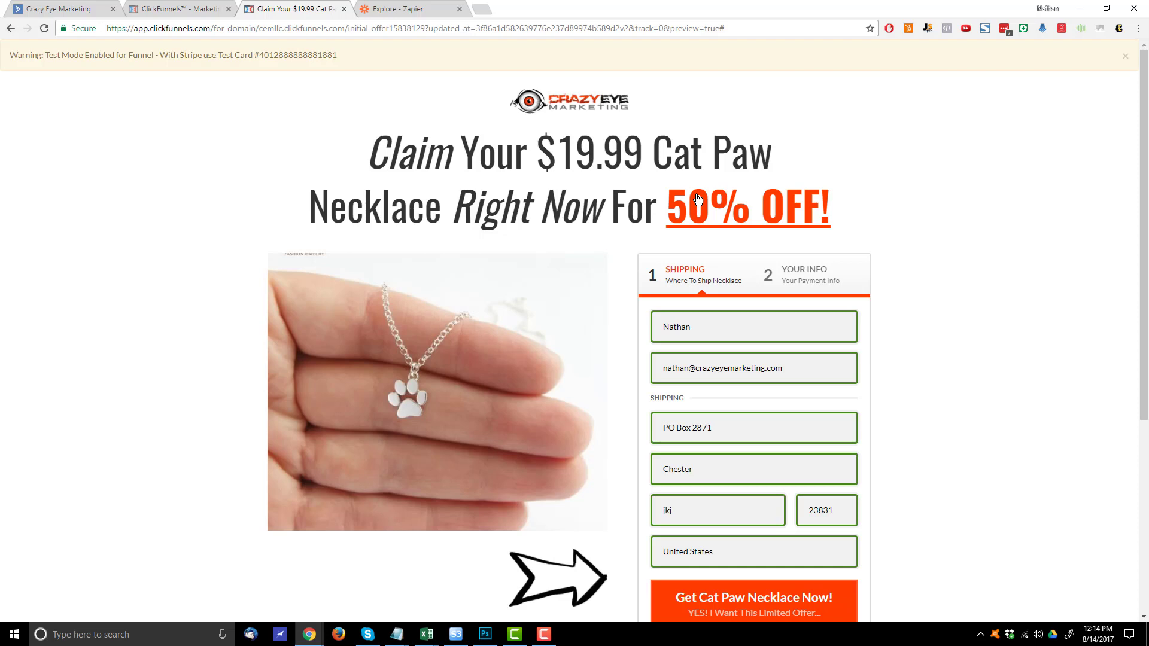
scroll(757, 396, down, 2)
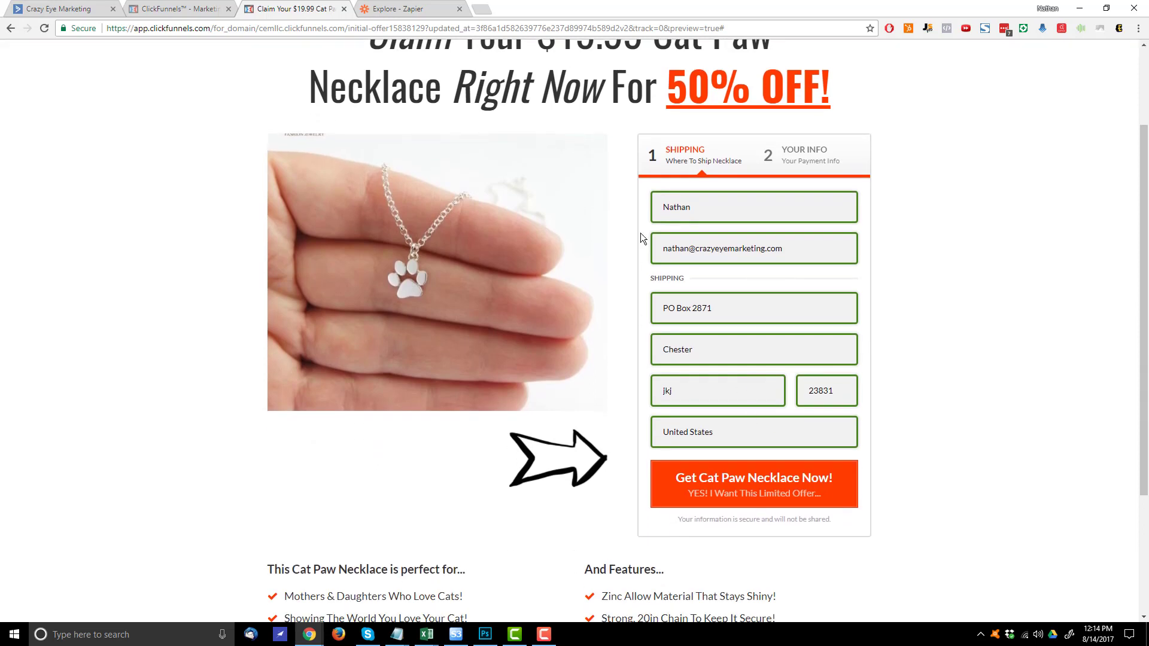
scroll(643, 238, up, 3)
click(386, 8)
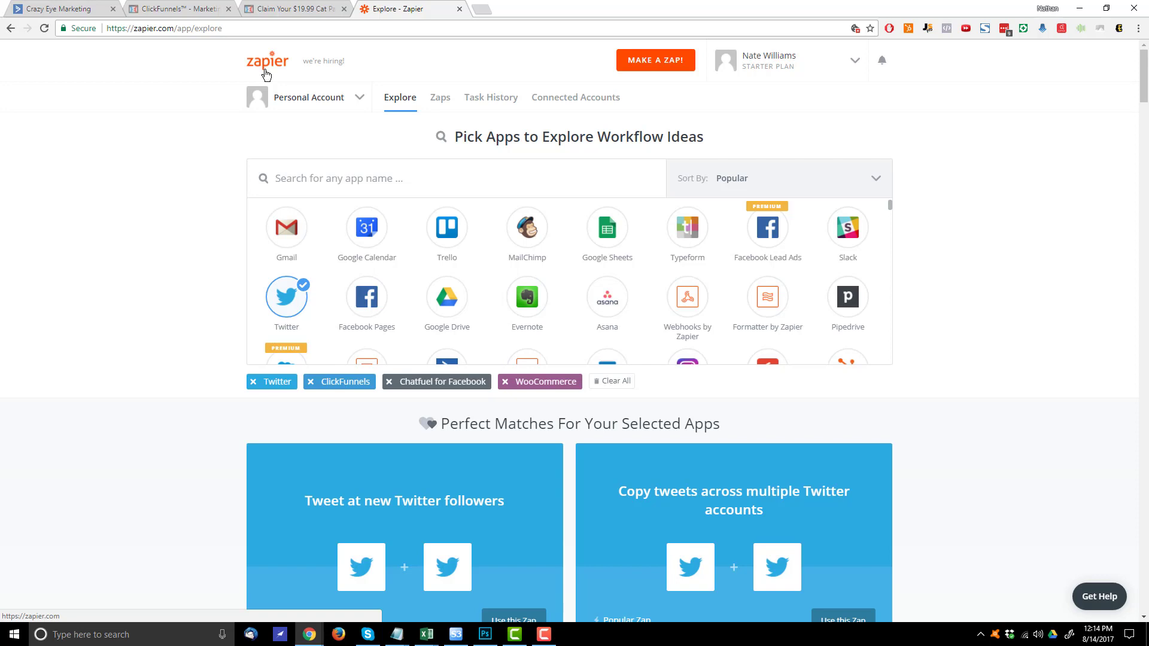
Step: Glance at the order form tab, return to Zapier Explore, and start a new zap
click(302, 9)
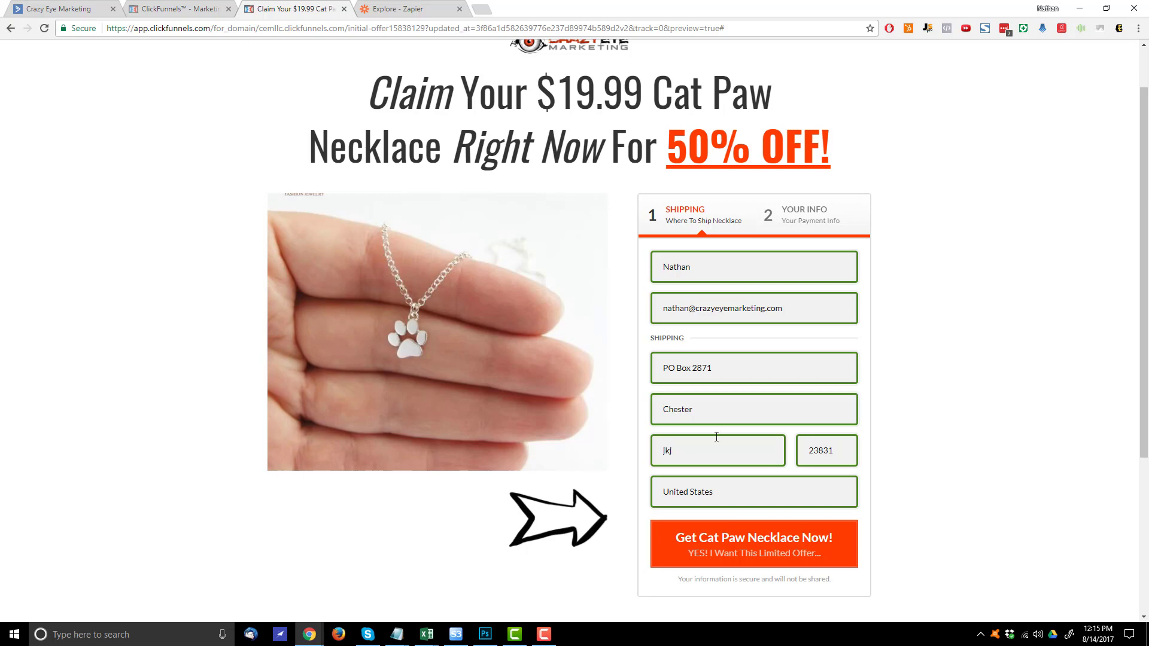
click(392, 9)
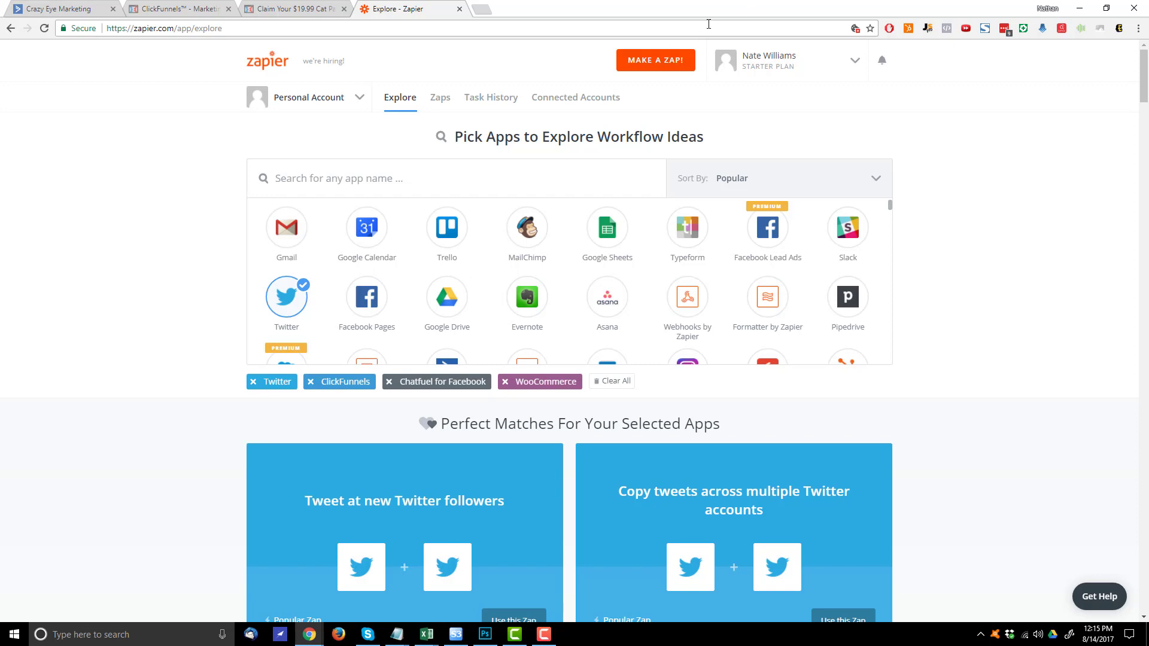
click(654, 66)
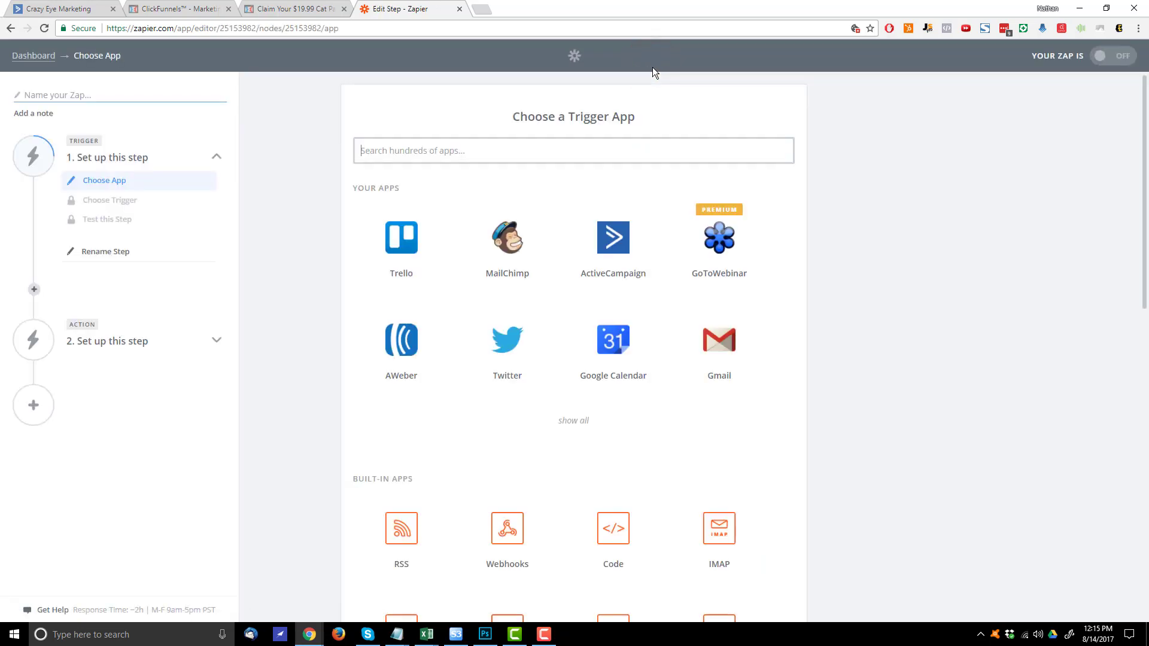
Step: Name the zap 'Test ClickFunnels 2 Step to AC'
click(109, 94)
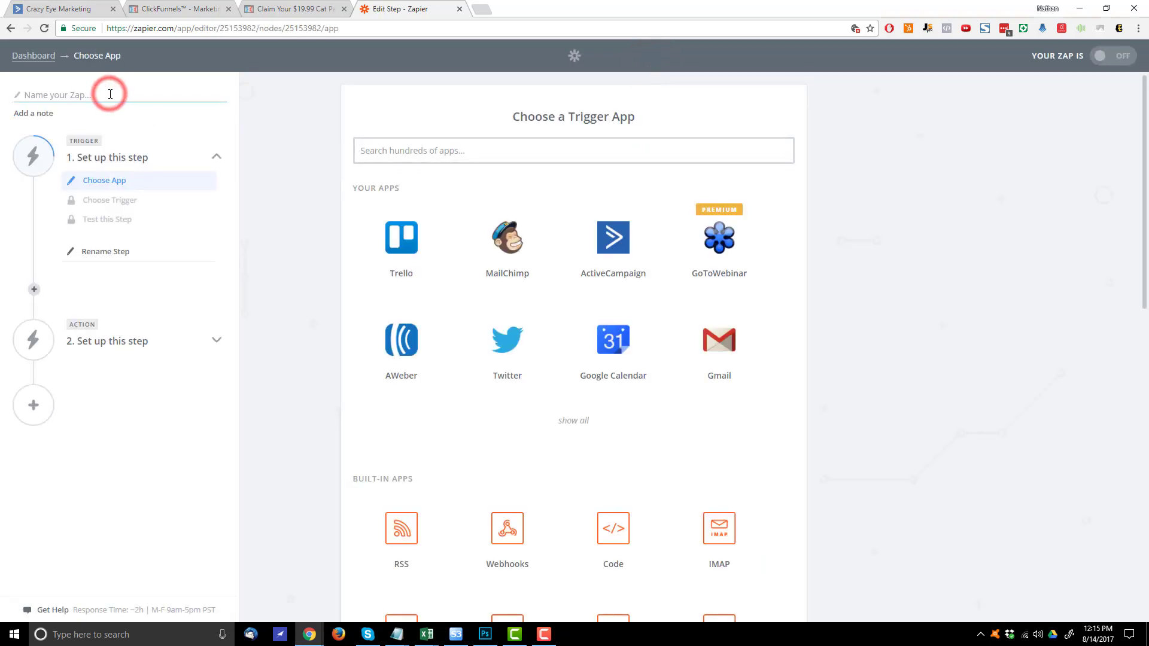
text(Test)
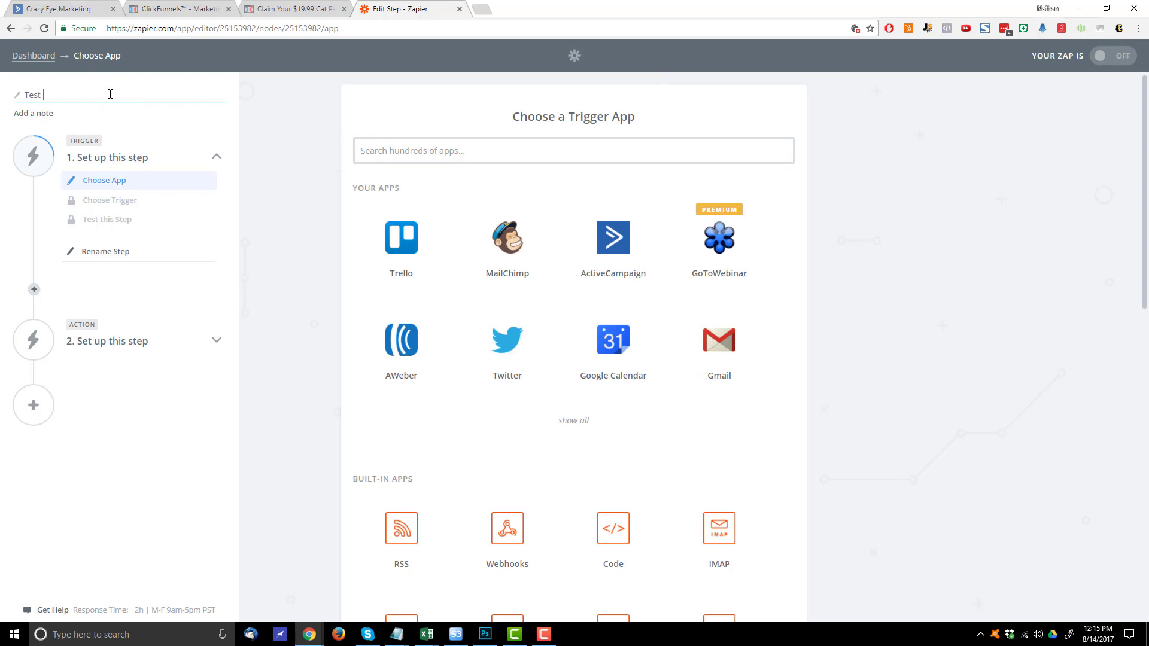
text( ClickFunnels 2 Step to AC)
click(70, 145)
click(115, 139)
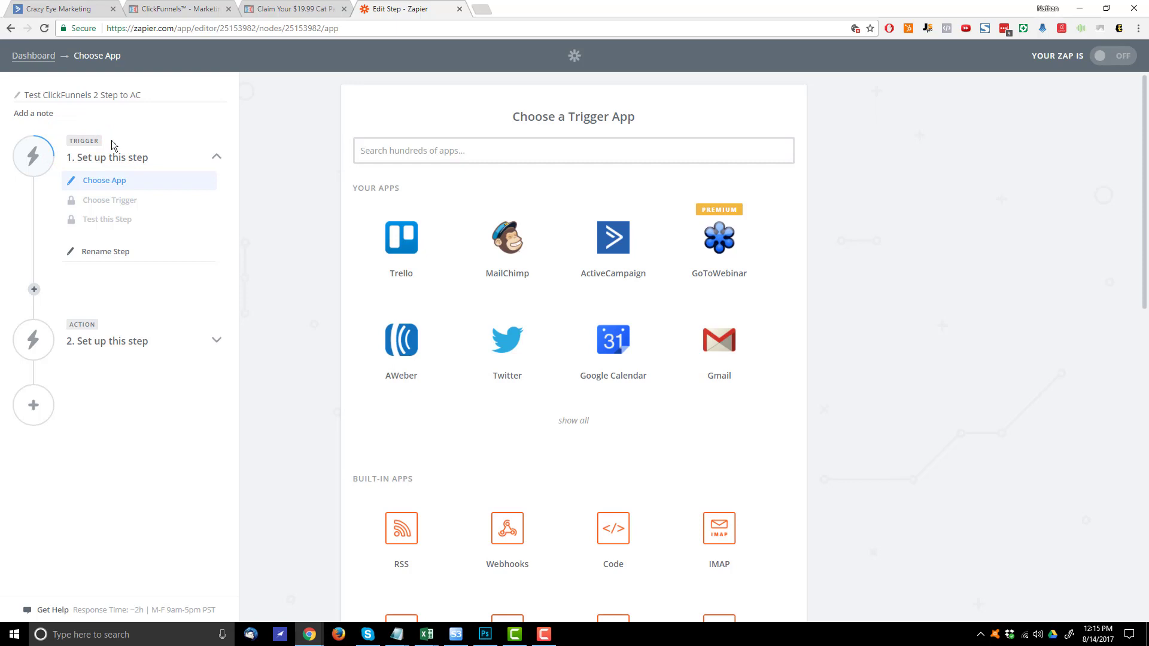
Step: Search 'click' among trigger apps and select ClickFunnels
click(530, 156)
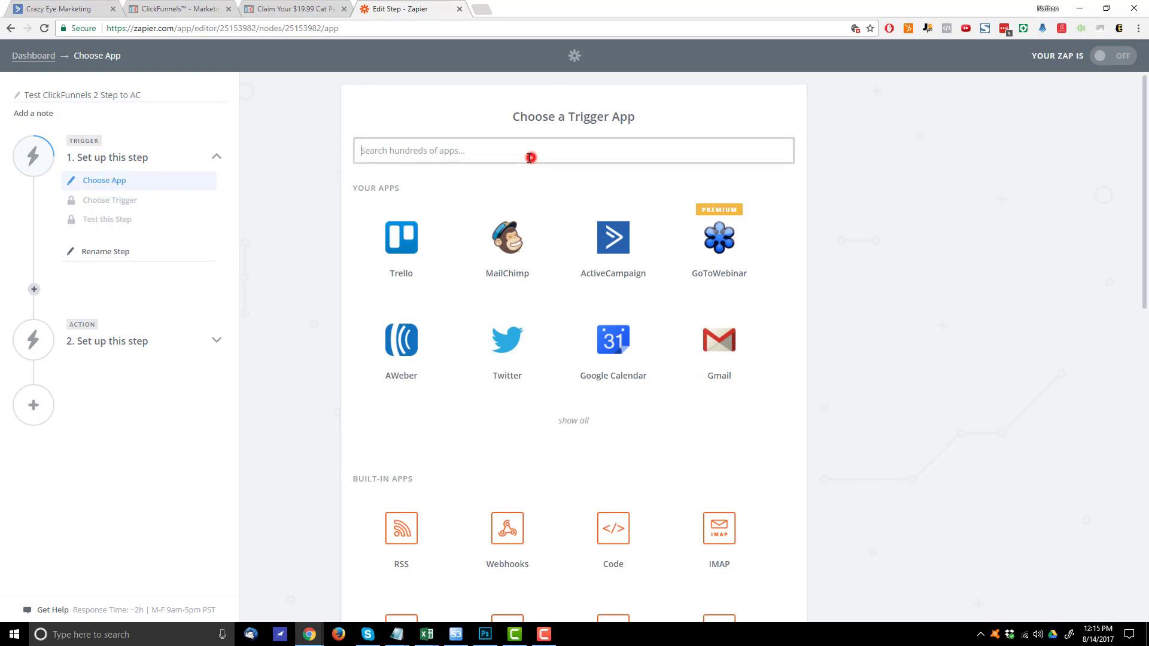
text(click)
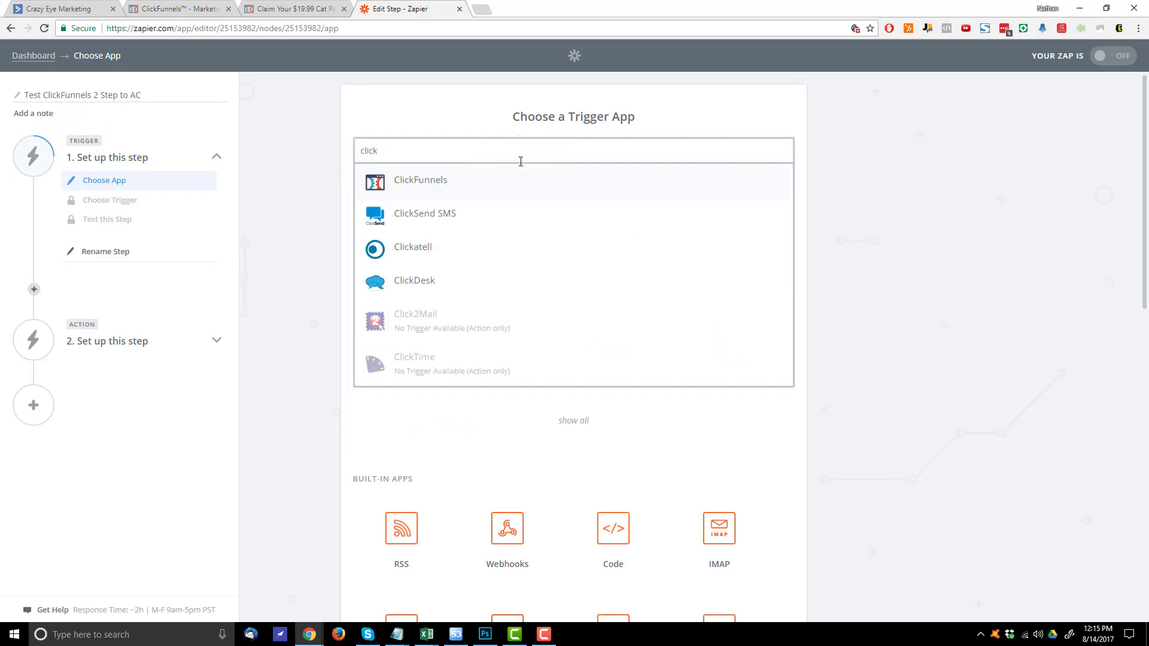
click(513, 182)
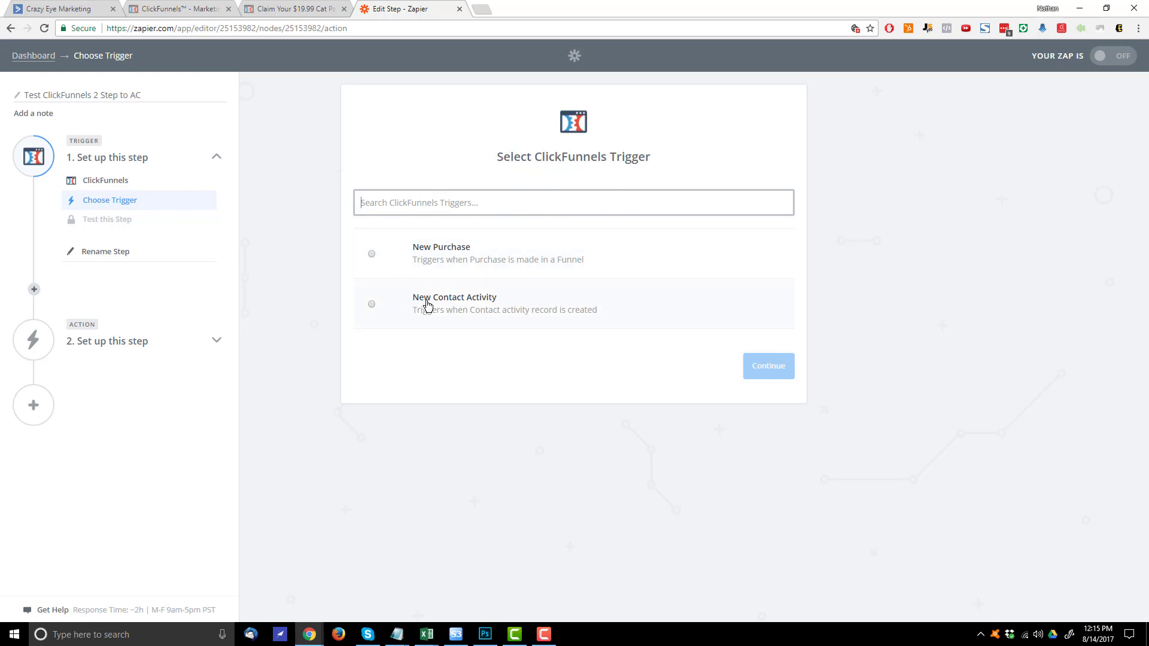
Step: Set the trigger to New Contact Activity and keep the connected ClickFunnels account
click(465, 311)
click(742, 371)
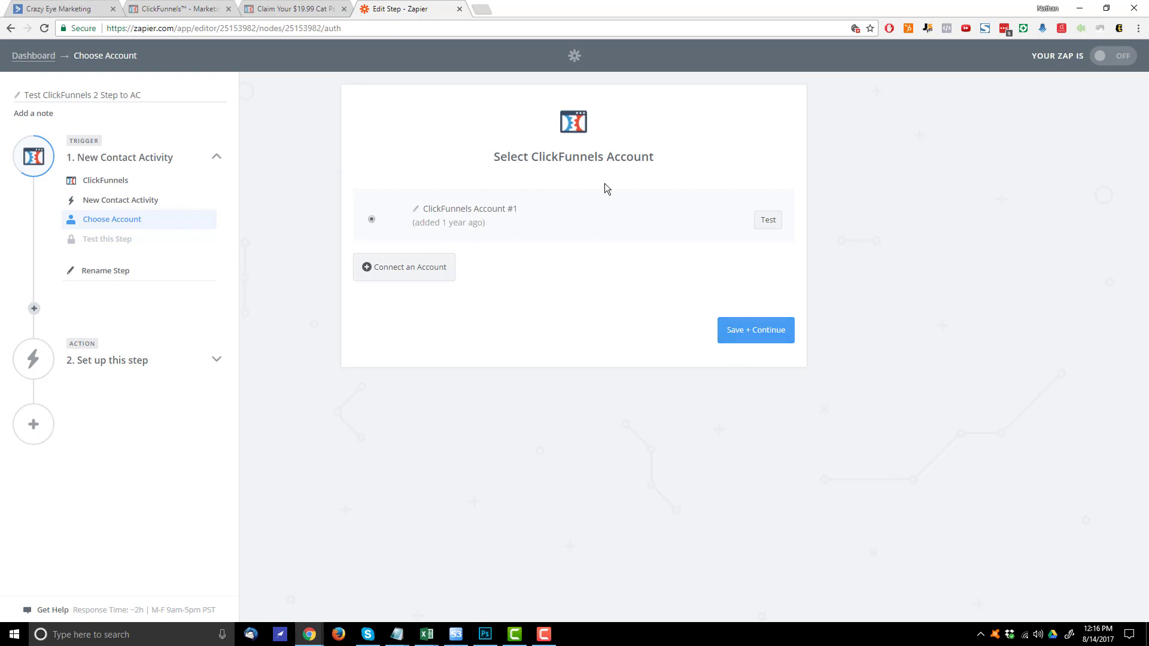
click(749, 333)
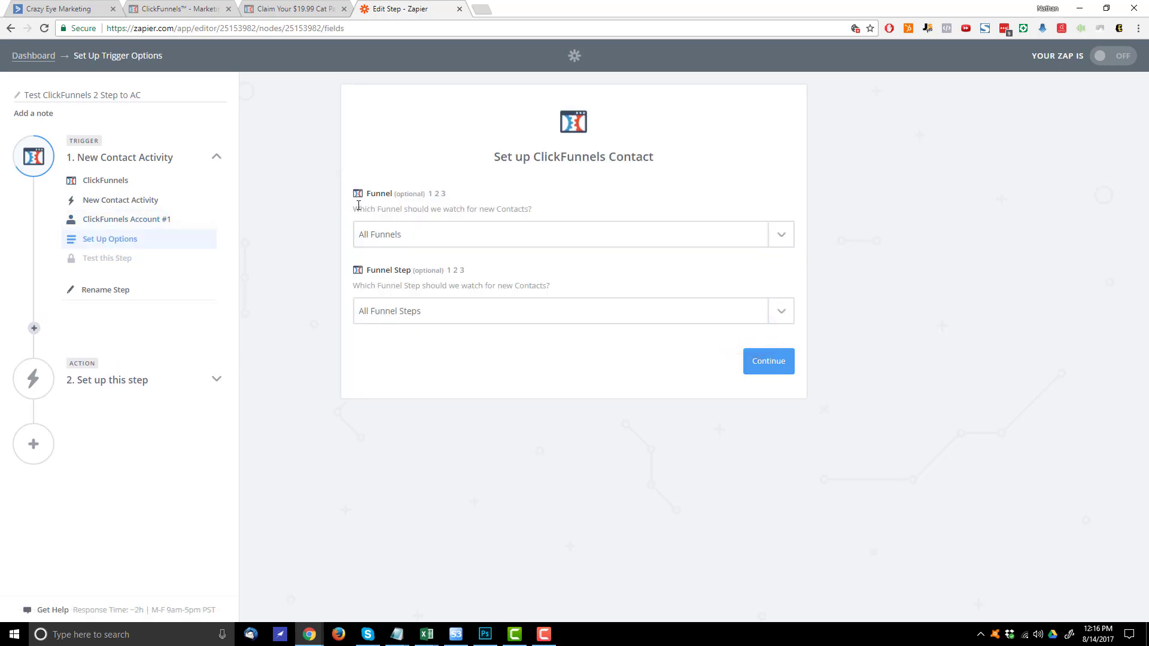
drag(355, 209, 552, 206)
click(552, 206)
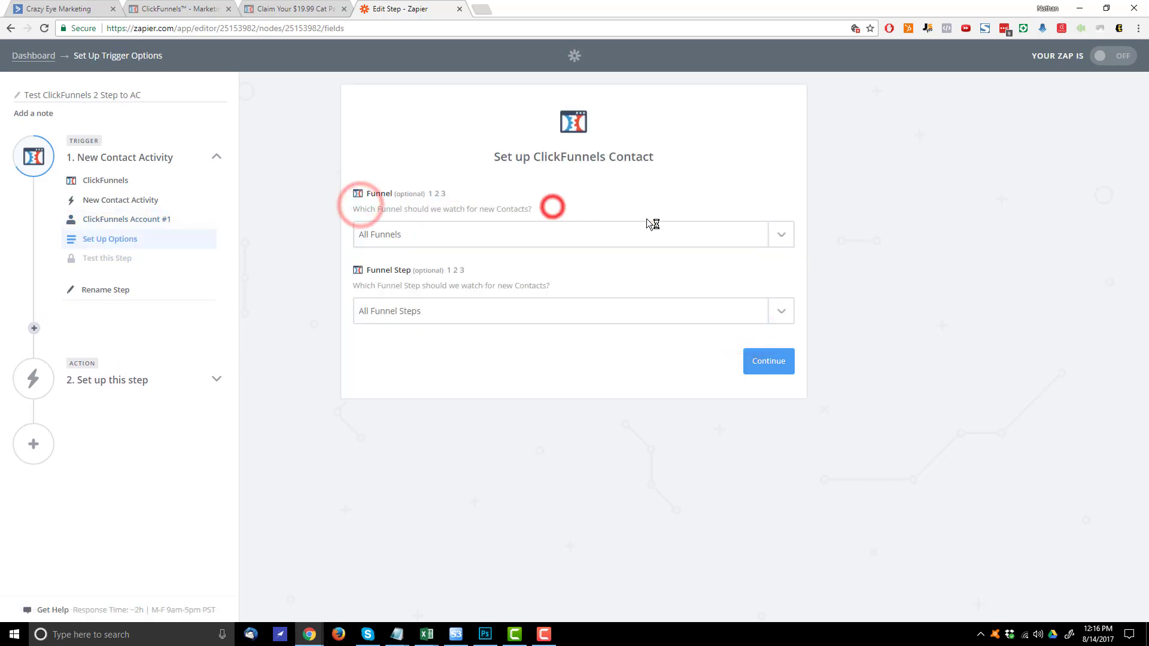
Step: Watch the Initial Offer step of the Copy of AliExpress Funnel
click(779, 239)
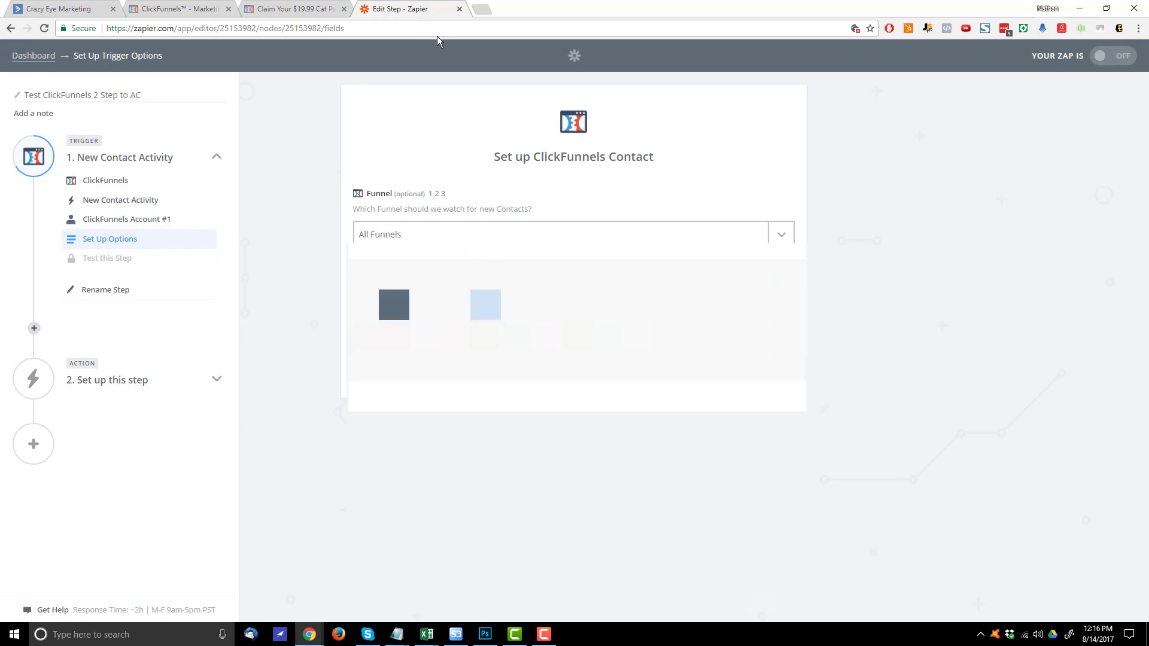
click(431, 286)
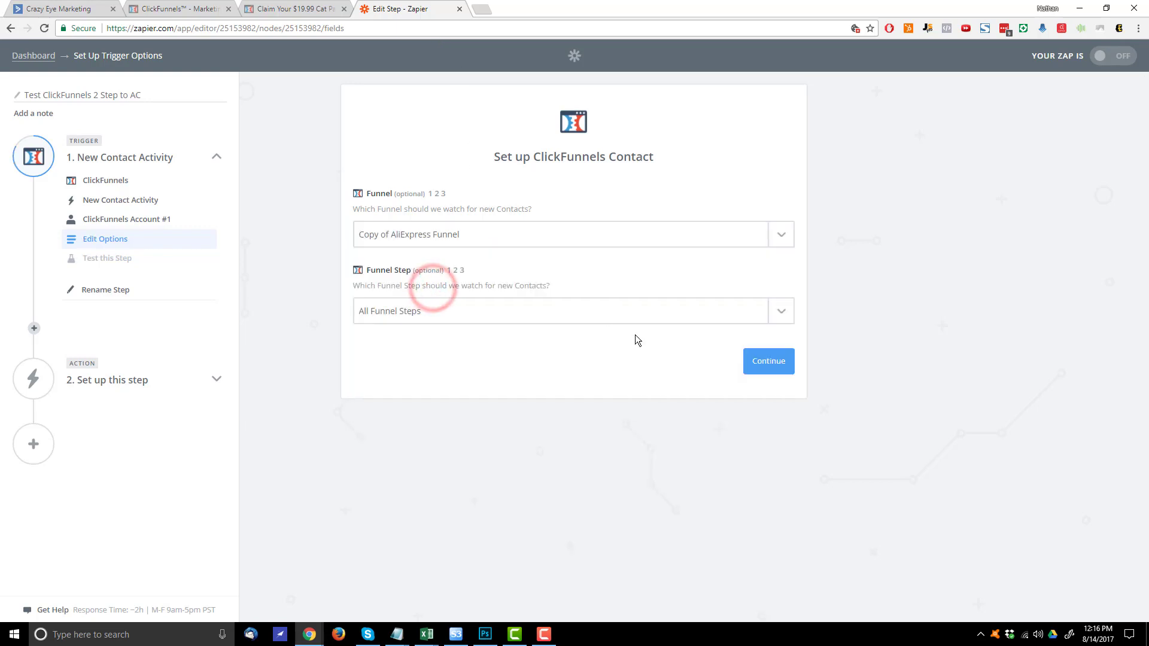
click(463, 311)
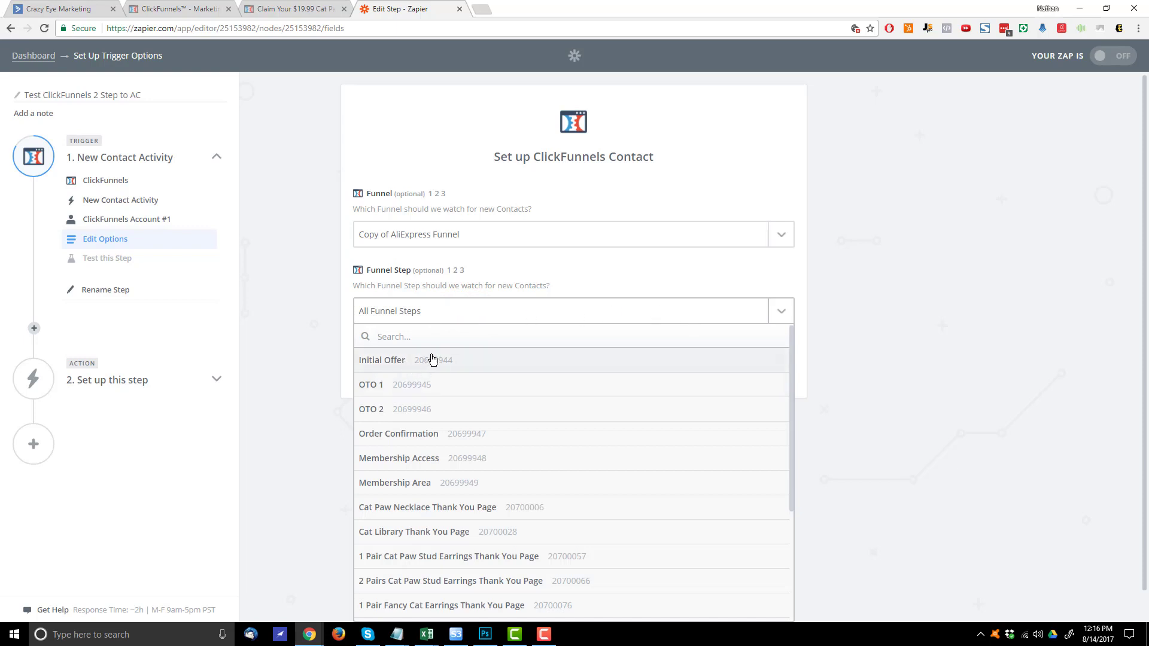
click(413, 363)
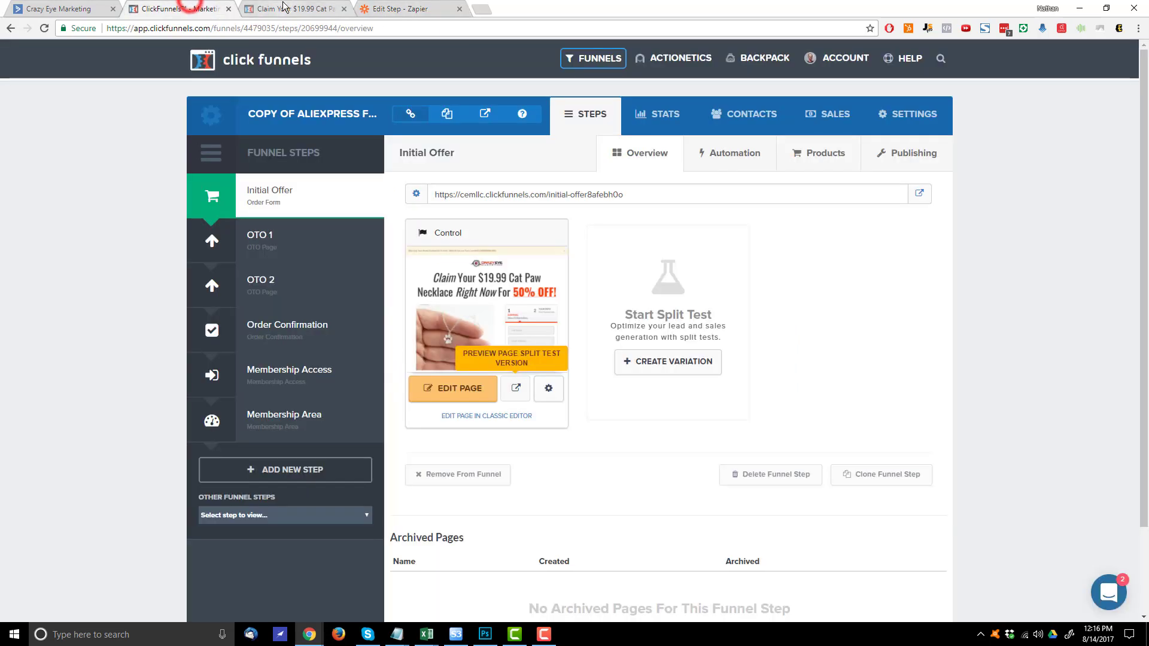
Step: Cross-check the ClickFunnels tabs, then save the trigger options
click(182, 8)
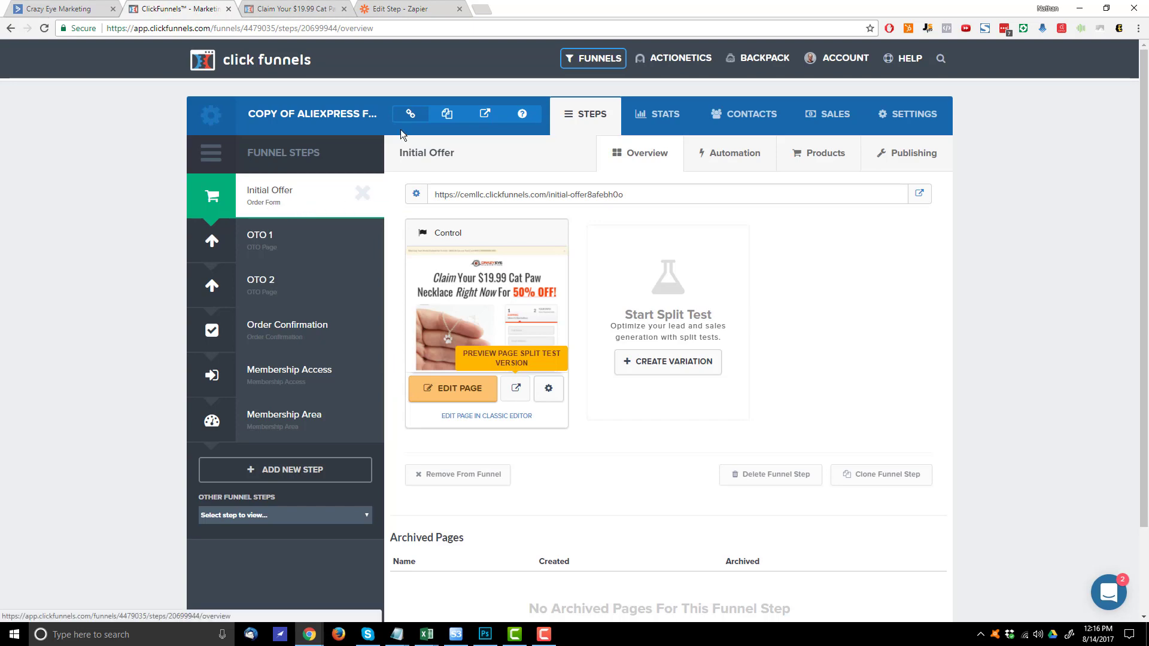
click(296, 9)
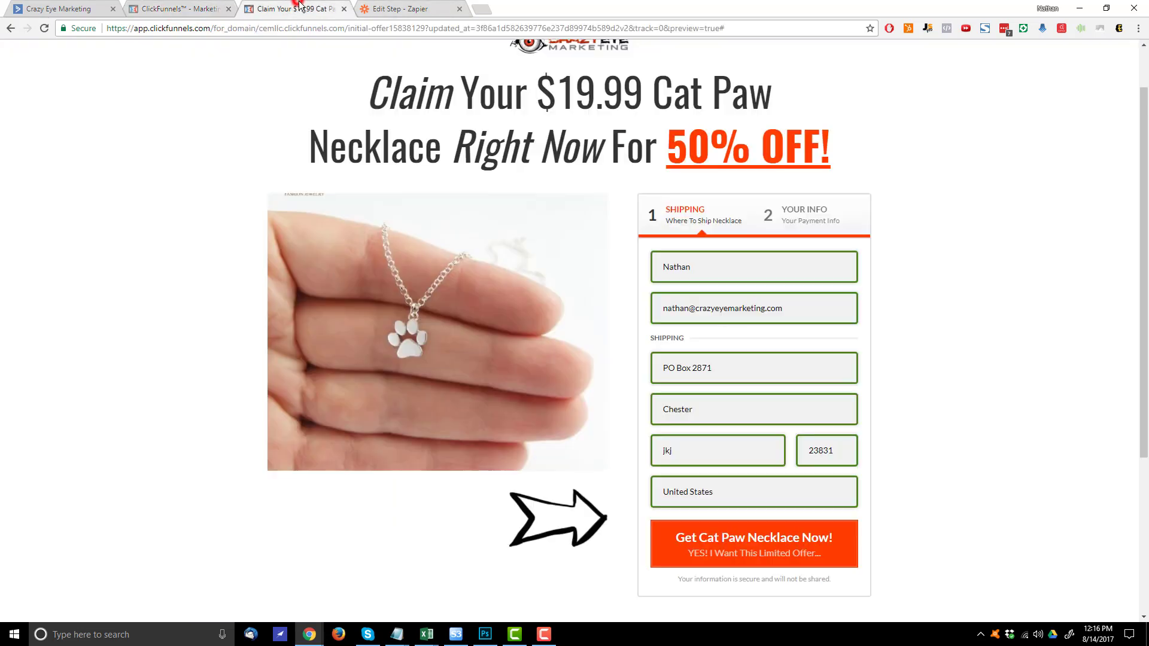
click(459, 8)
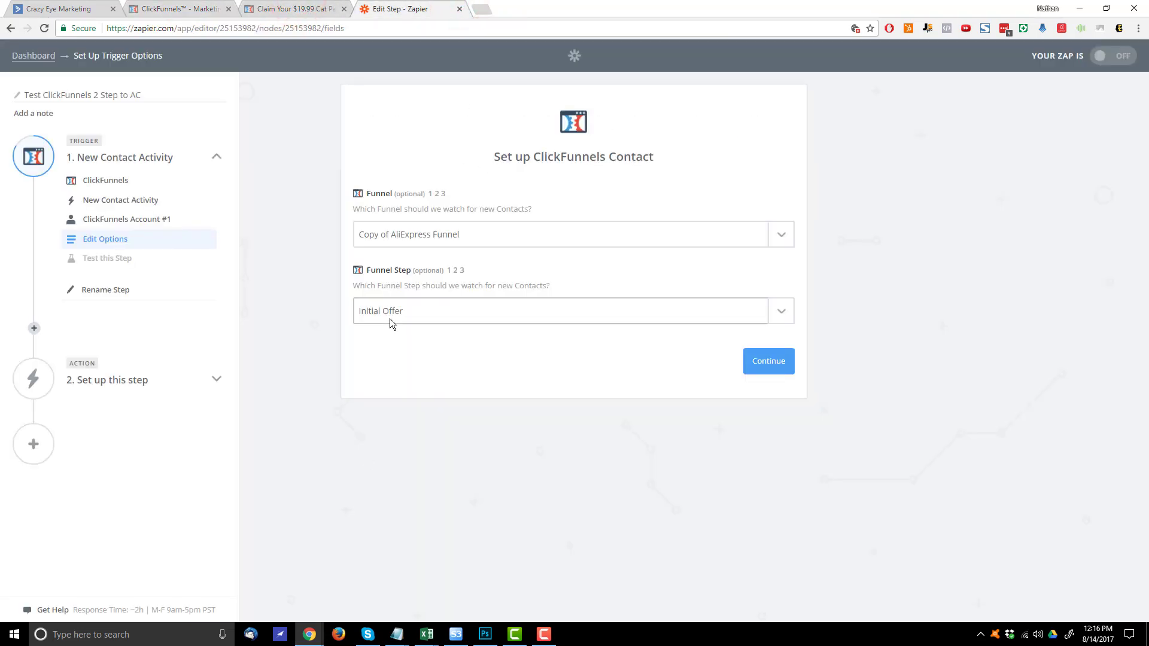
click(758, 363)
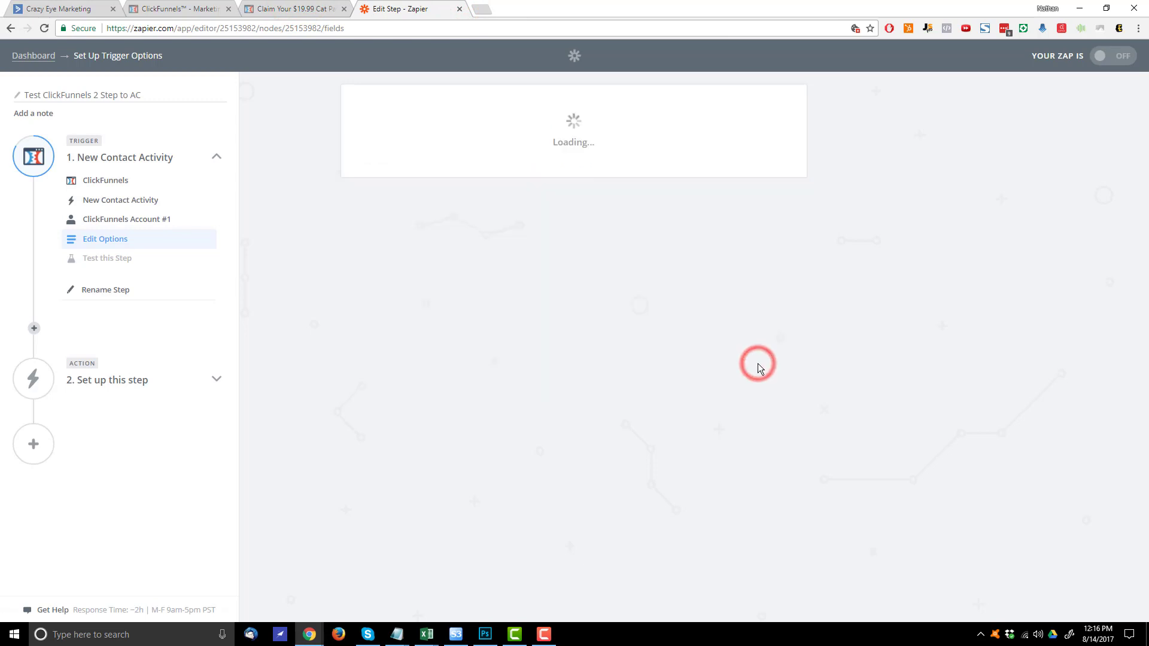
Step: Fetch a sample ClickFunnels contact, review its data, and continue to the action step
click(745, 441)
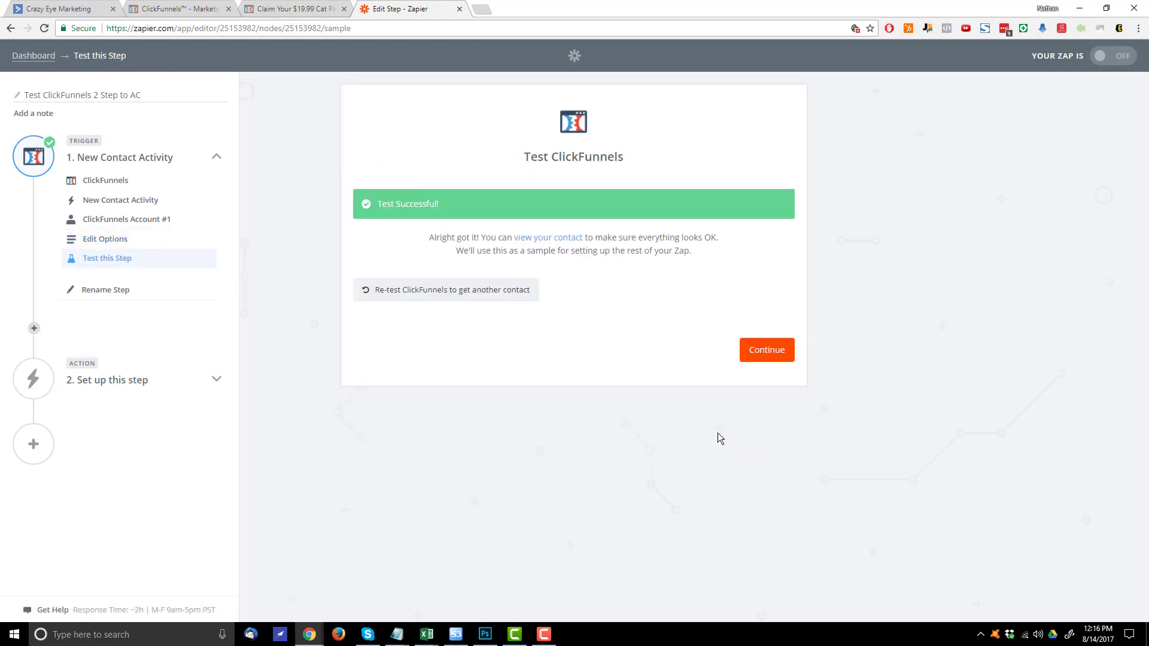
click(556, 238)
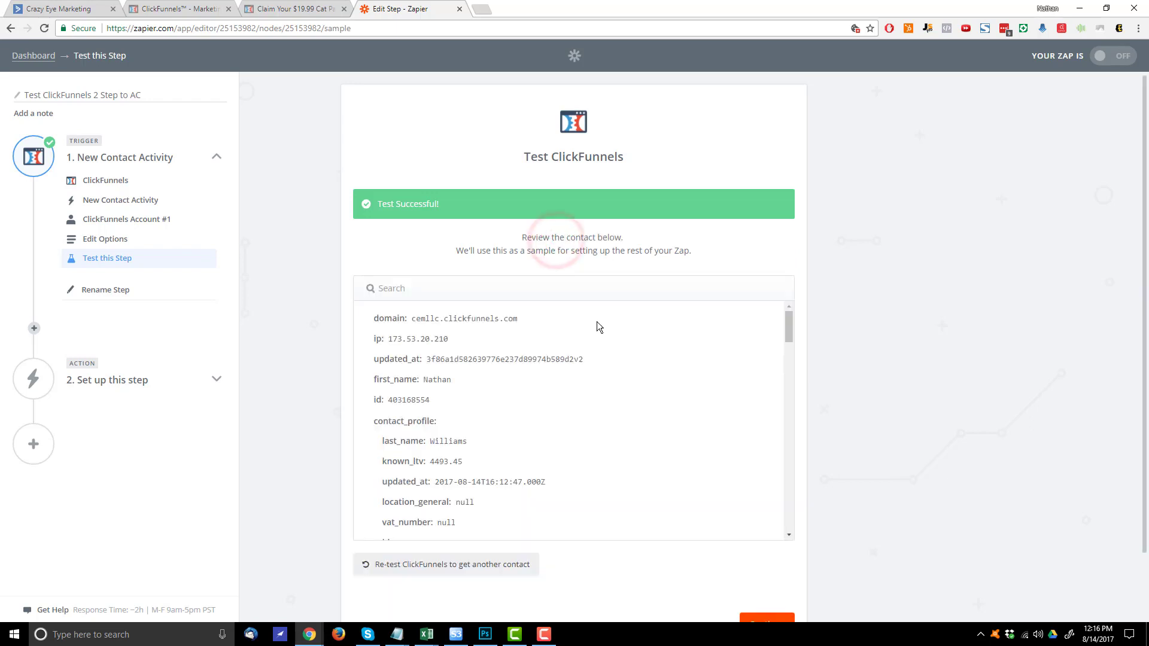
scroll(619, 384, down, 1)
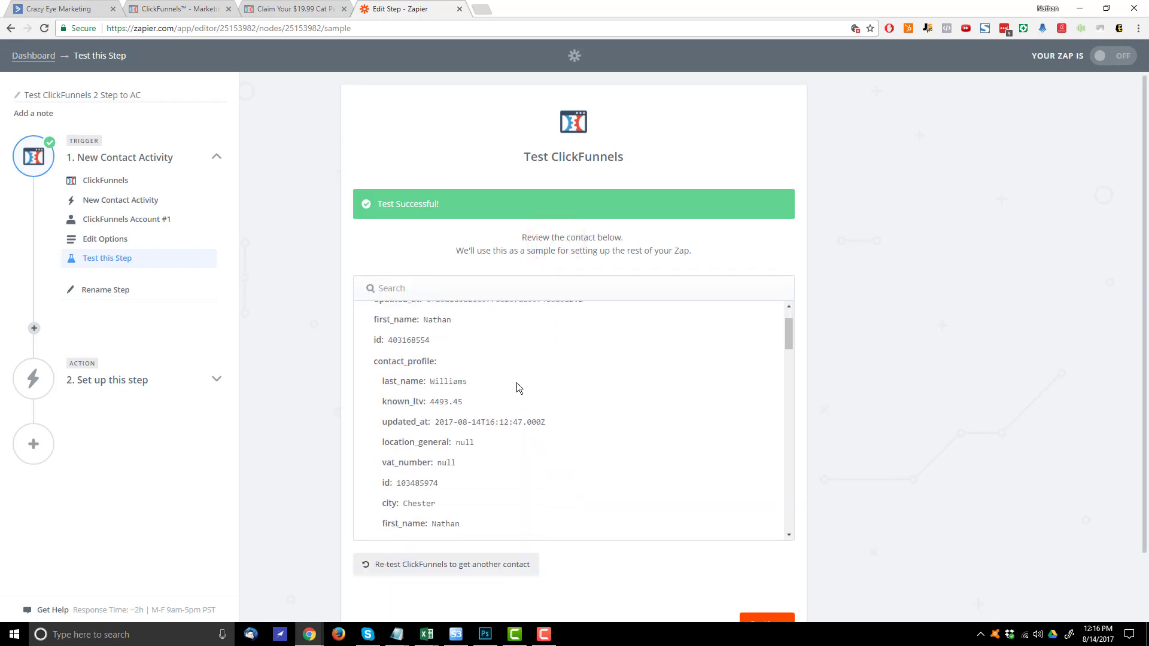
scroll(490, 400, down, 6)
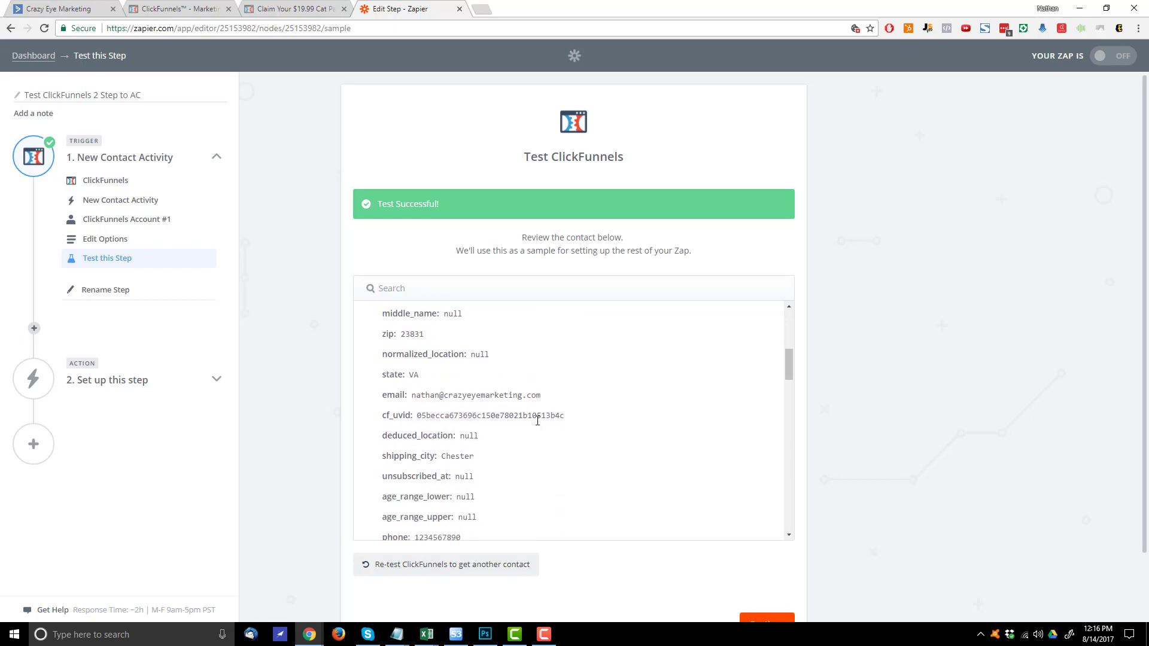
scroll(544, 415, down, 4)
scroll(870, 487, down, 1)
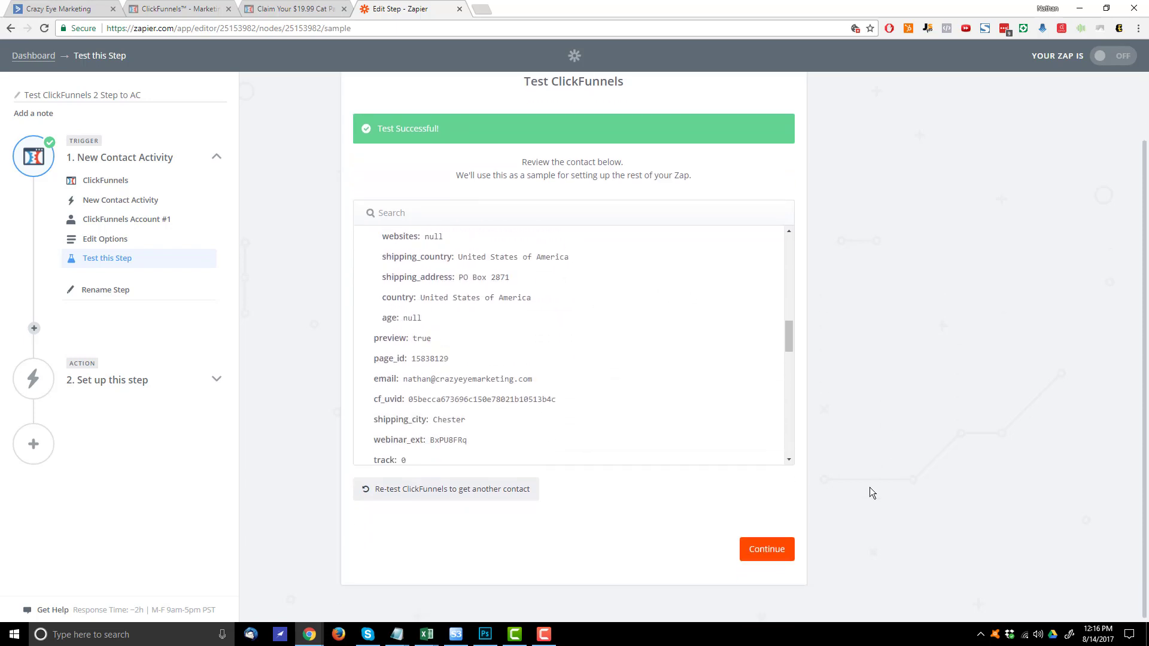
click(775, 555)
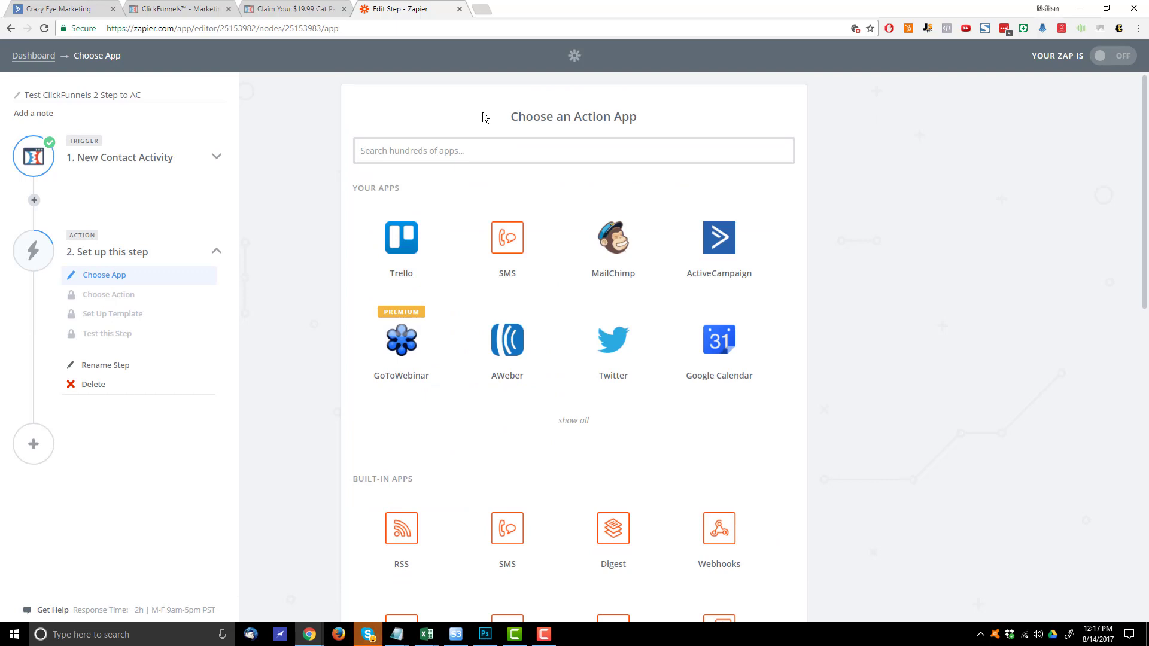
Step: Choose ActiveCampaign with the Create/Update Contact action and save it
click(719, 240)
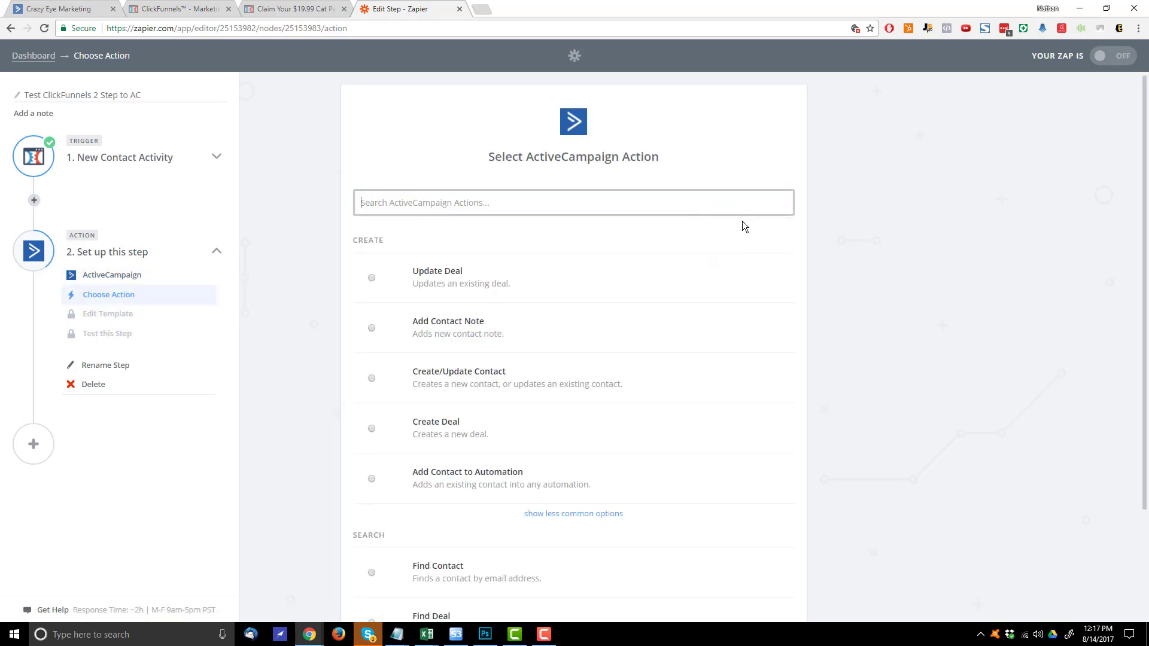
scroll(742, 225, down, 1)
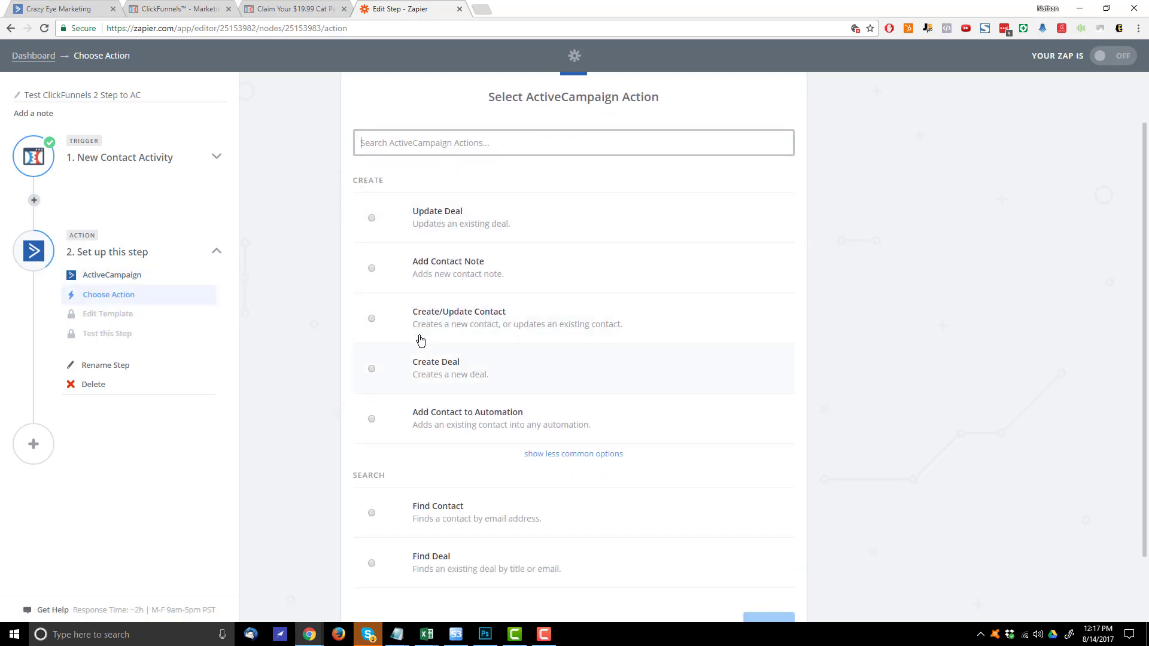
click(476, 321)
scroll(769, 487, down, 1)
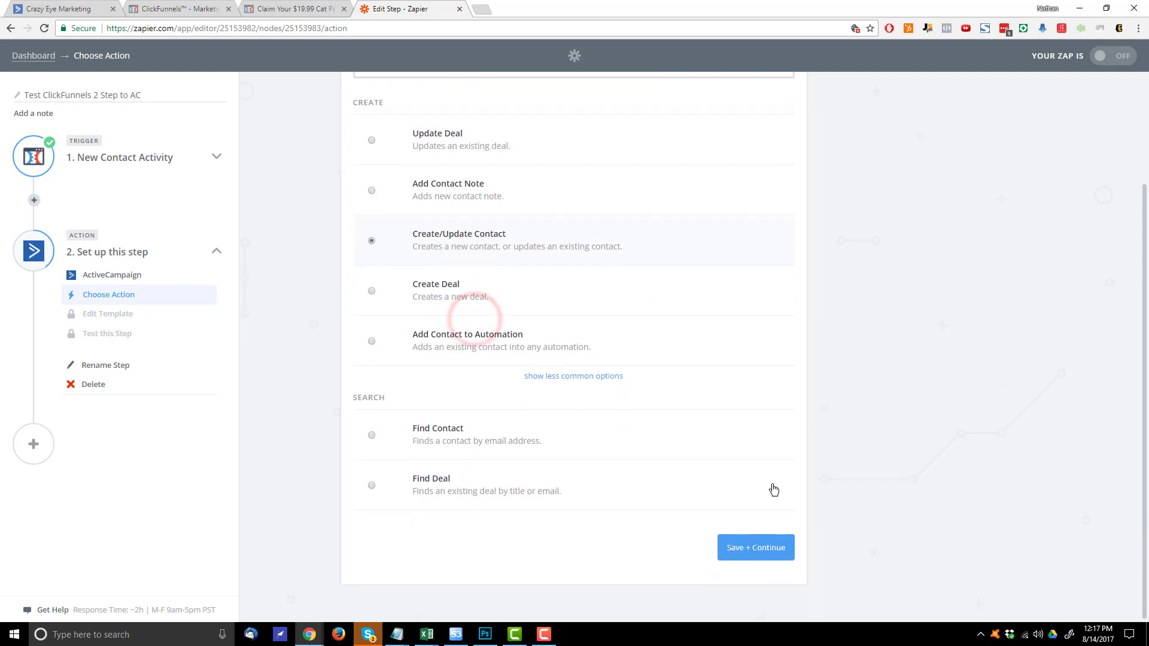
click(760, 552)
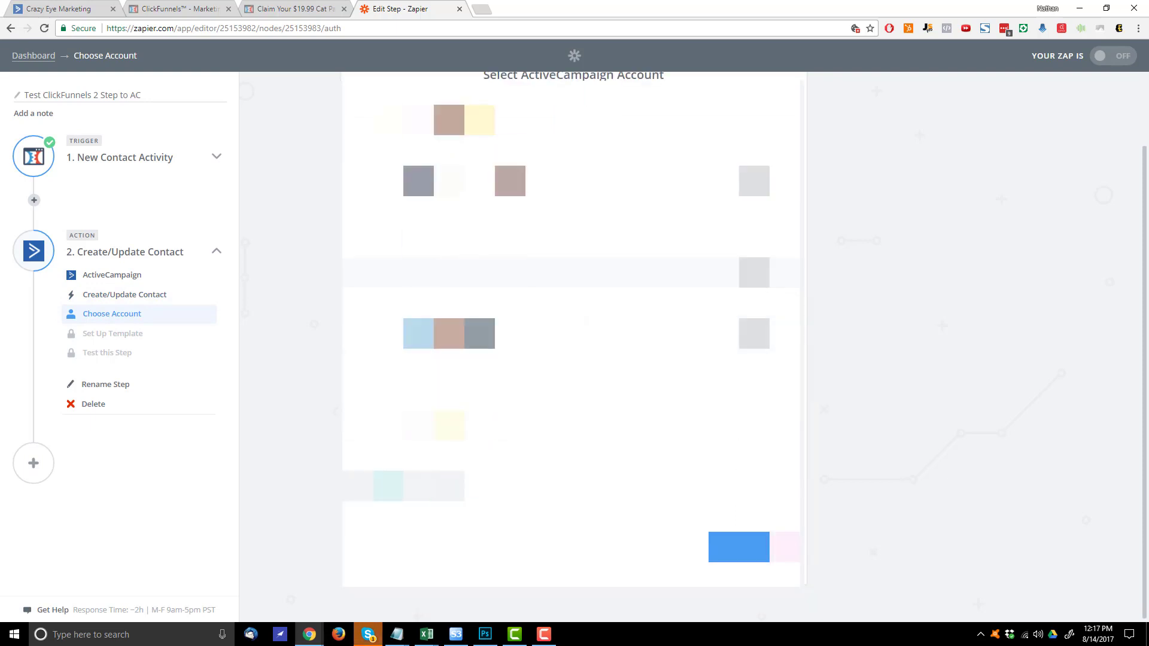
Step: Keep the connected ActiveCampaign account and continue to the contact template
click(745, 548)
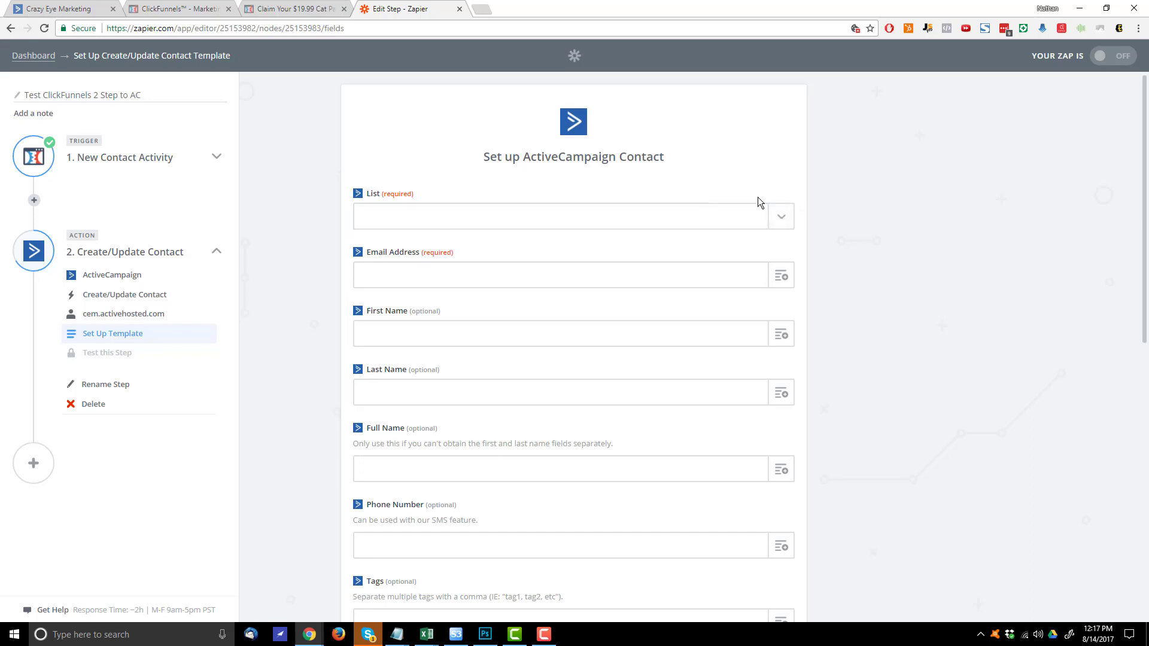
Step: Set List to Crazy Eye Marketing and map Step 1 Email into Email Address
click(775, 219)
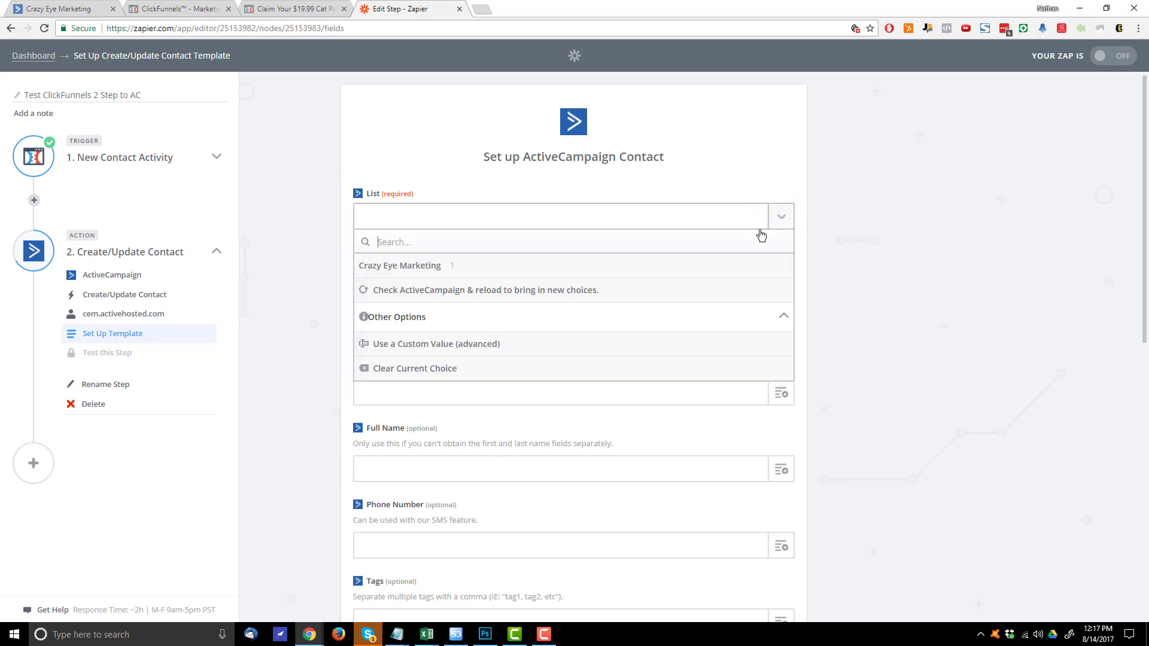
click(386, 265)
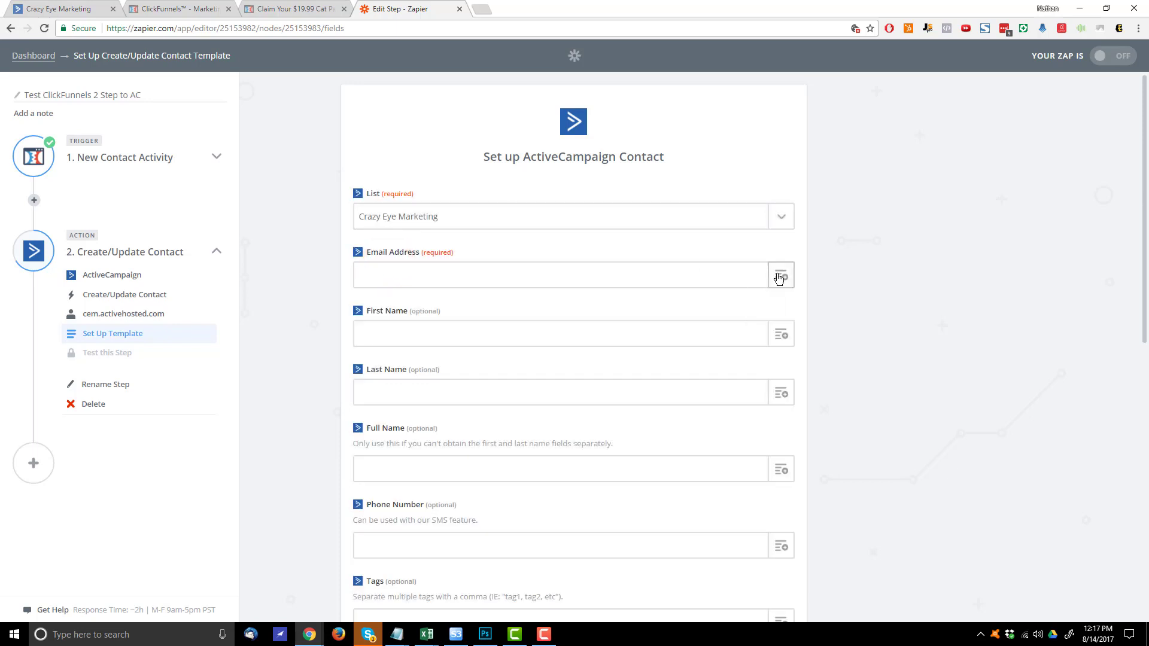
click(779, 277)
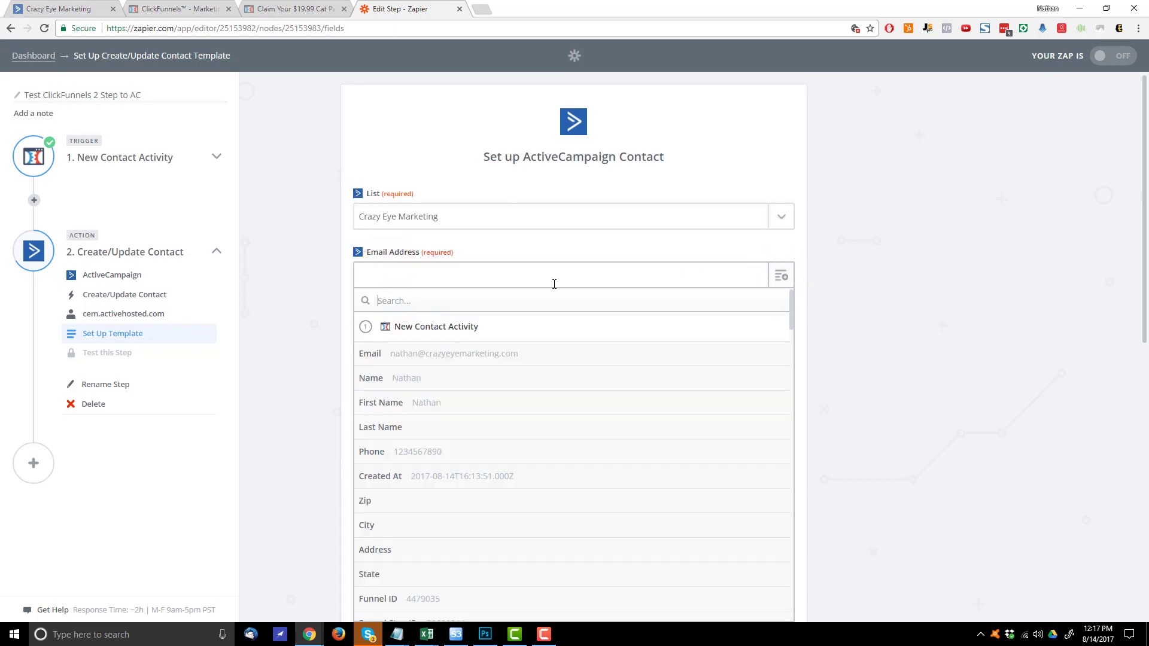
click(436, 359)
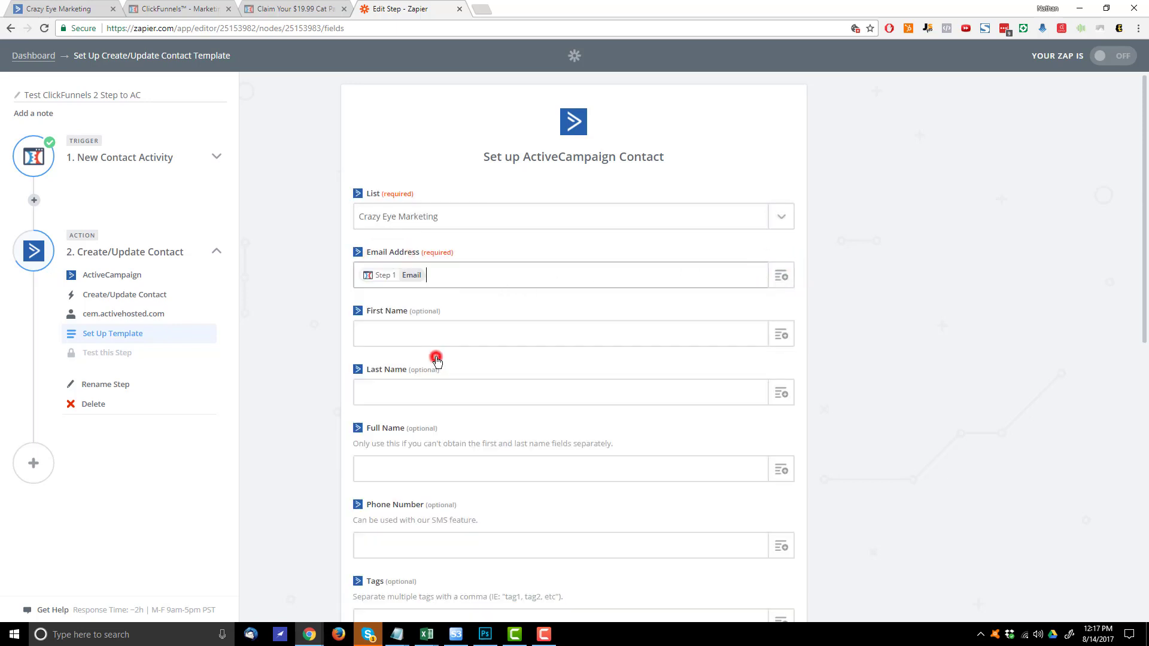
Step: Map Step 1 First Name, Last Name and Phone into the matching contact fields
click(779, 338)
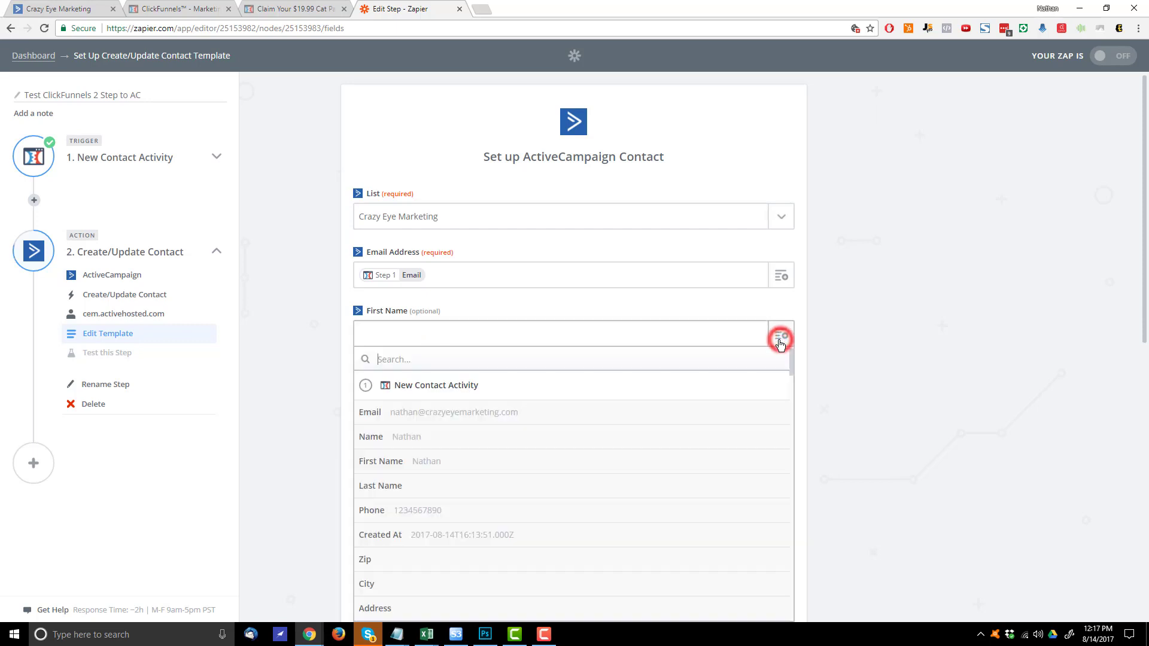
click(443, 461)
click(780, 392)
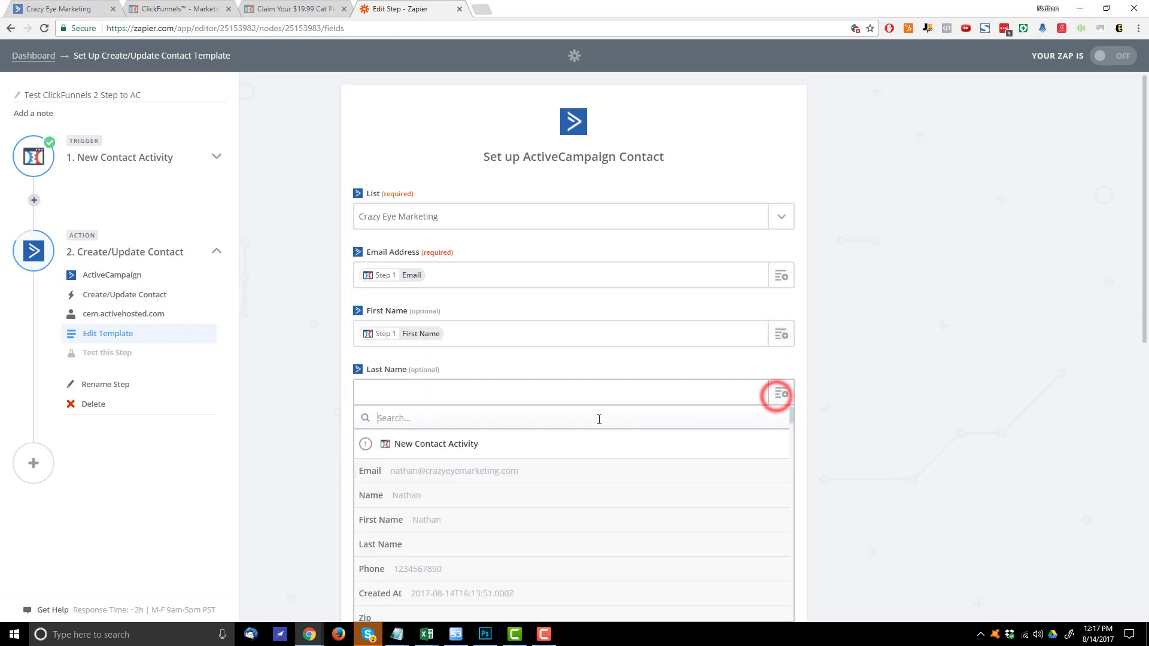
click(408, 545)
scroll(884, 382, down, 4)
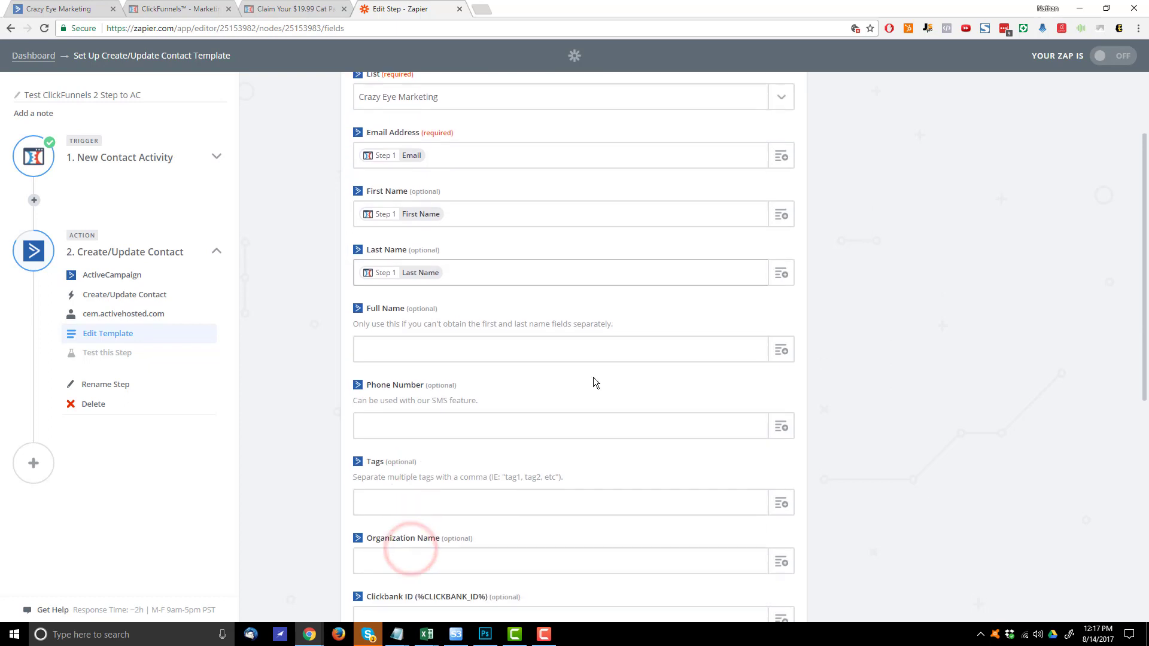
click(780, 306)
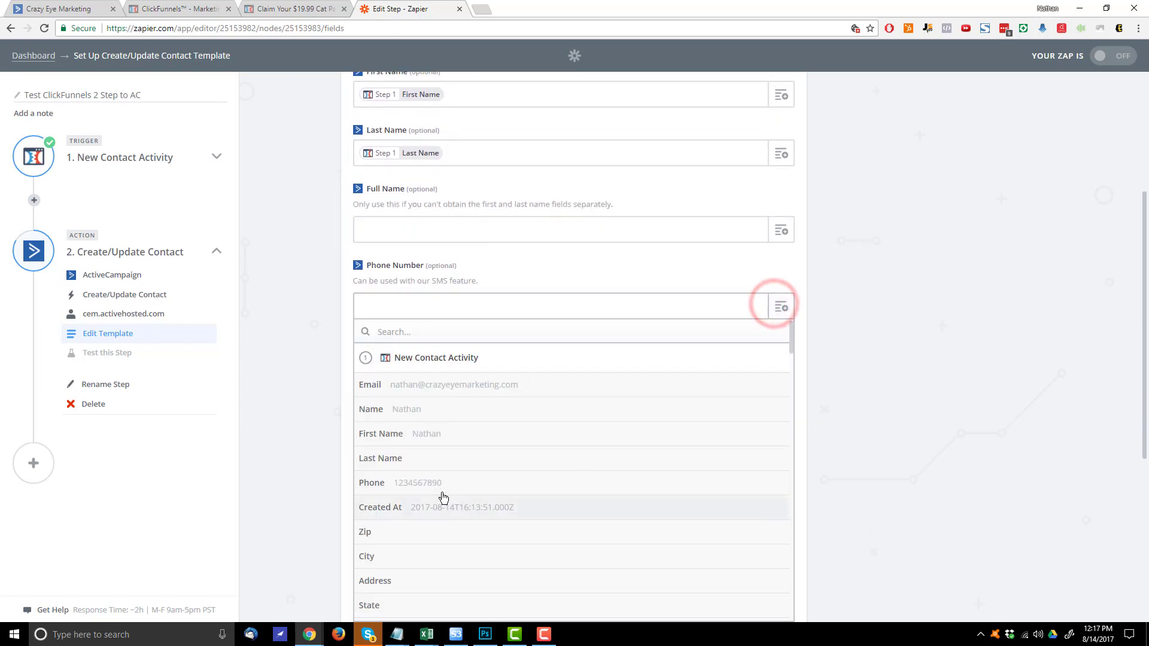
click(422, 484)
scroll(640, 364, down, 2)
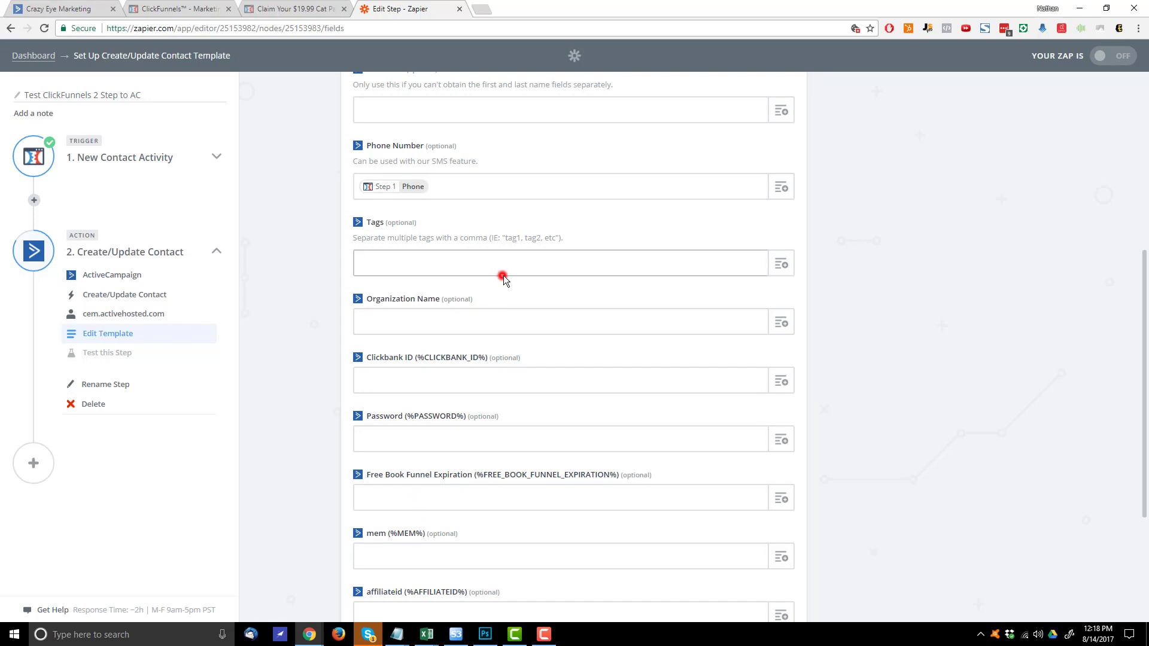
Step: Enter the tag 'Abandonment - Example Funnel' in Tags, ready for a trailing comma
text(Abandonment - Exa)
text(mple Funnel)
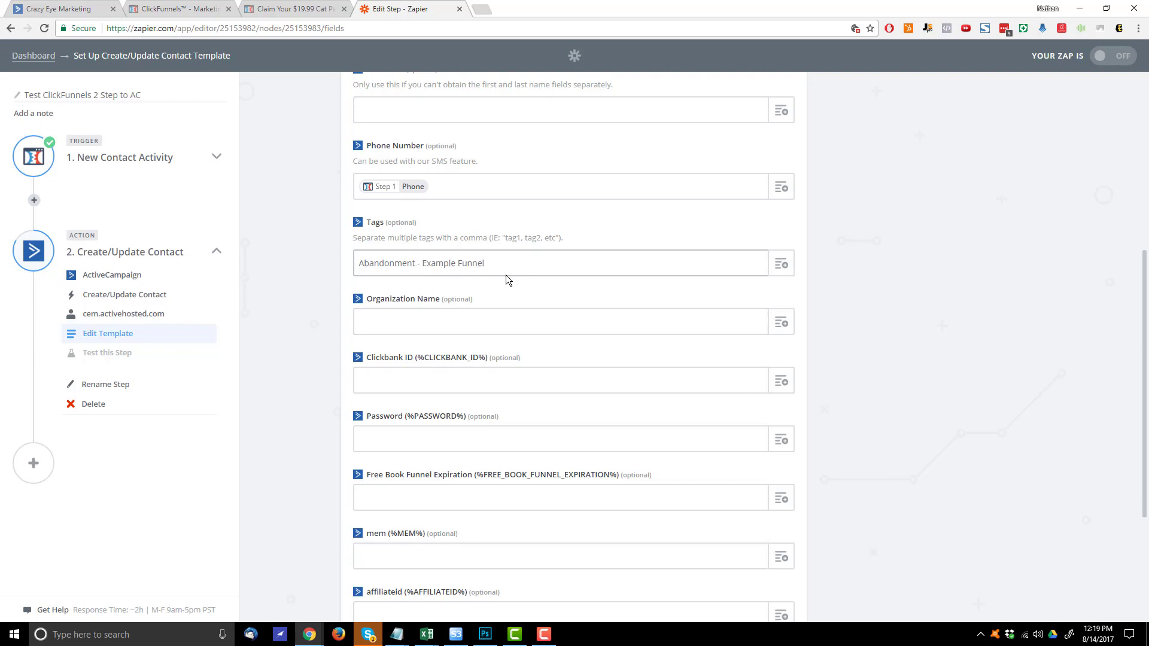
scroll(565, 308, down, 2)
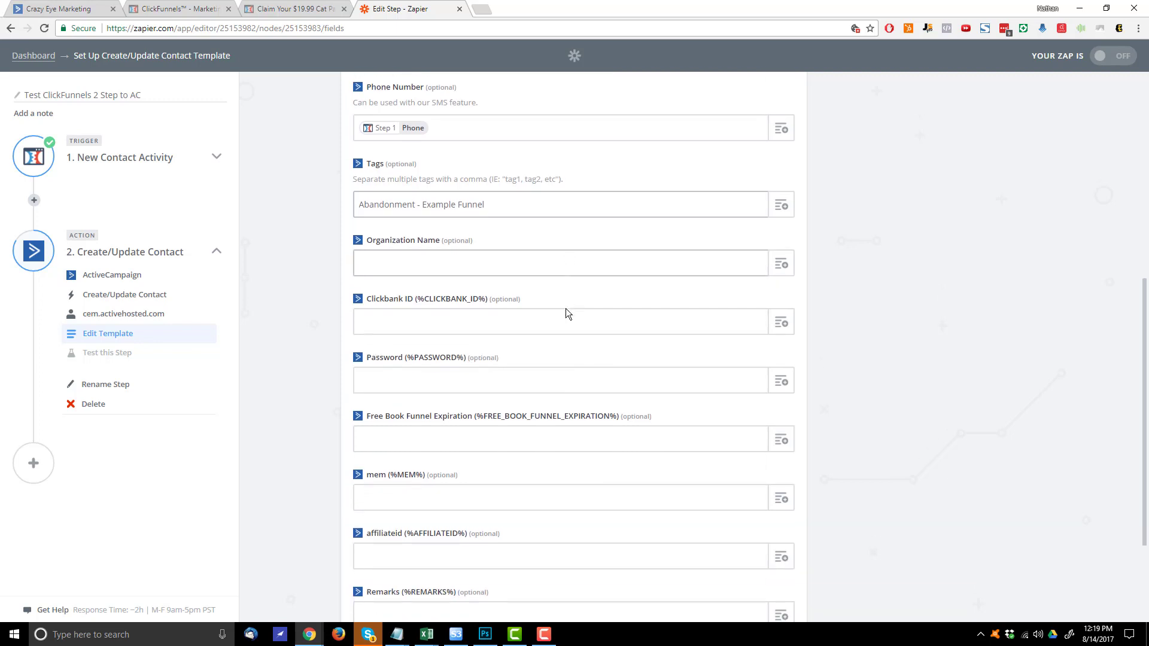
scroll(580, 303, down, 2)
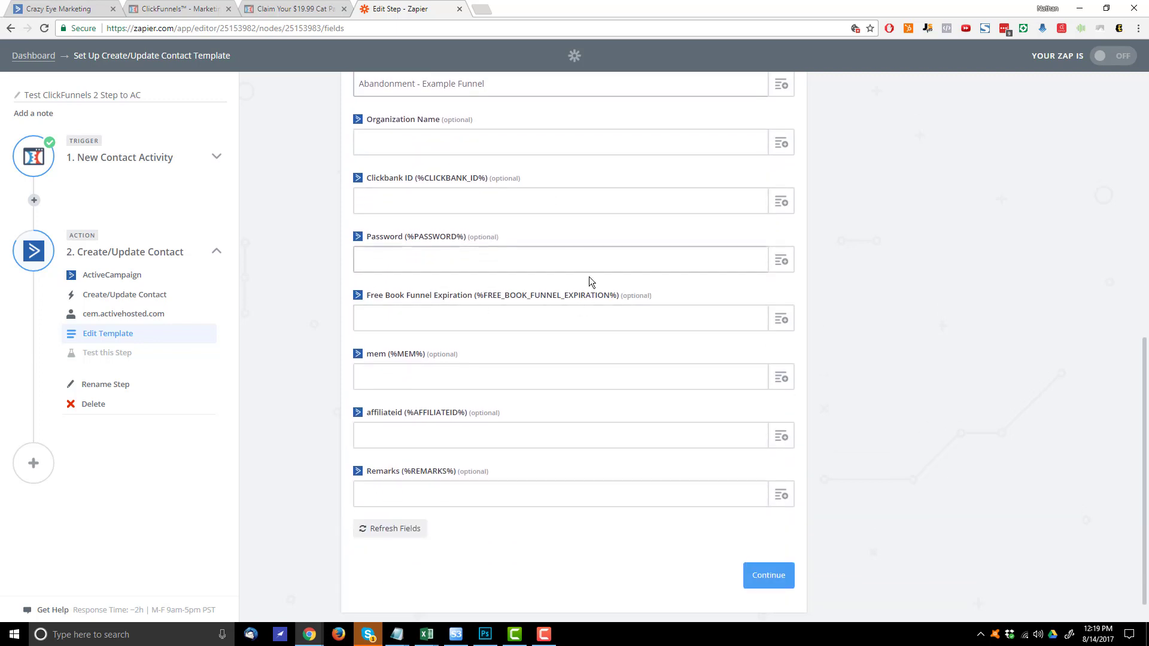
scroll(538, 508, up, 2)
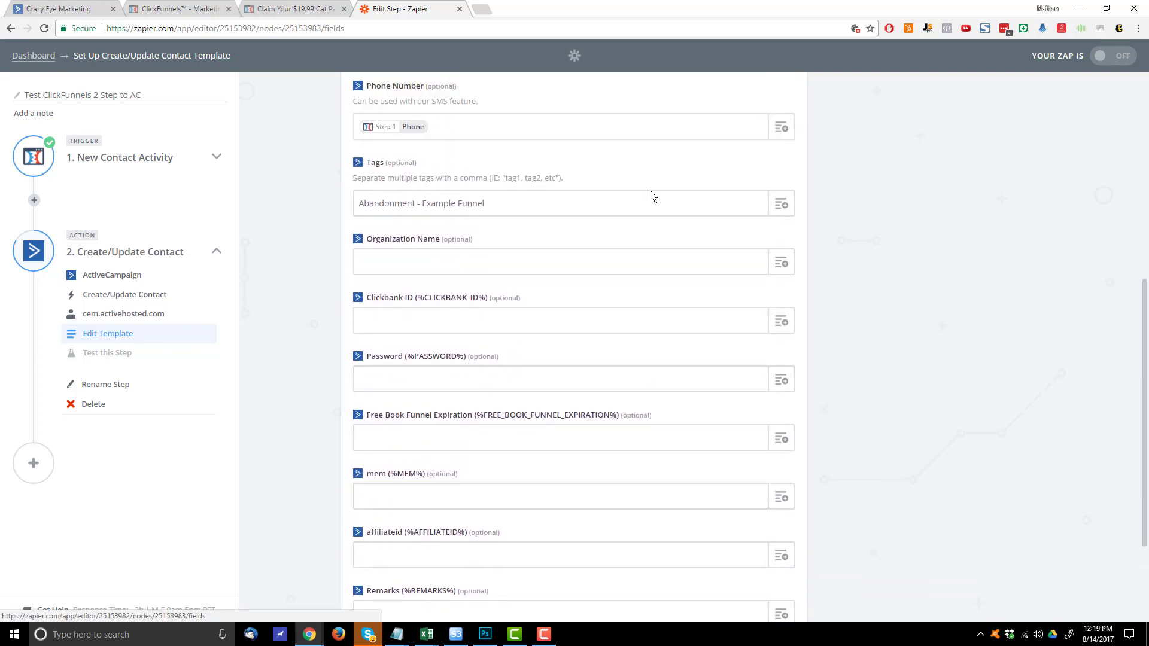
click(593, 206)
Step: Add Contact Profile ID to Tags after a comma, then delete it again
text(,)
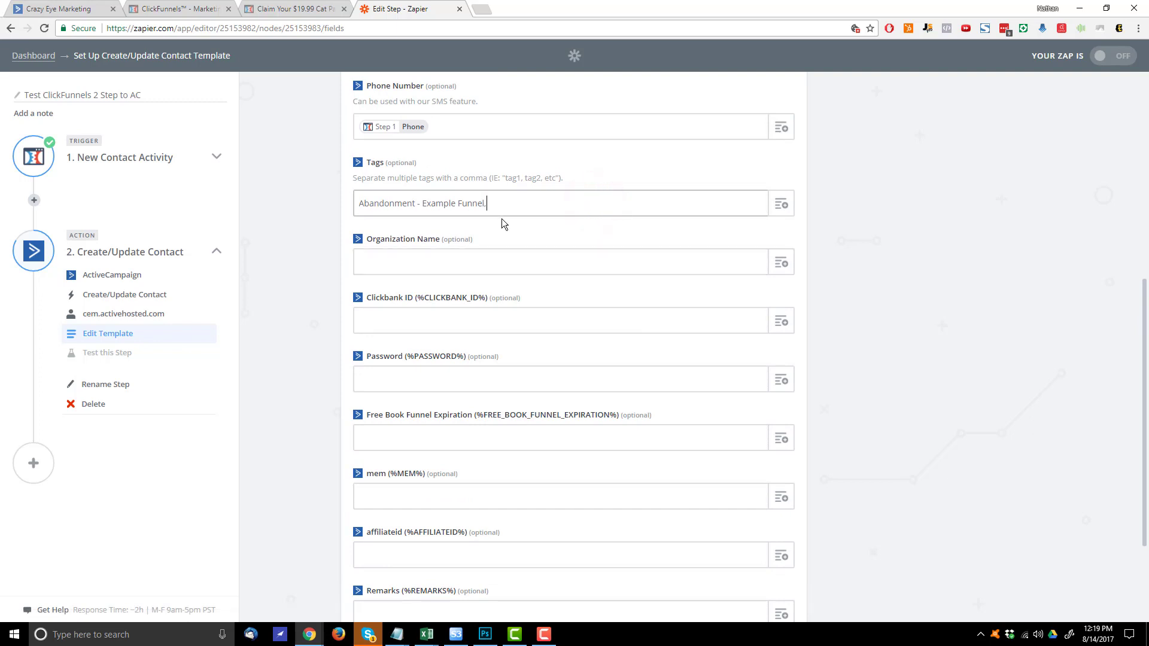
click(781, 205)
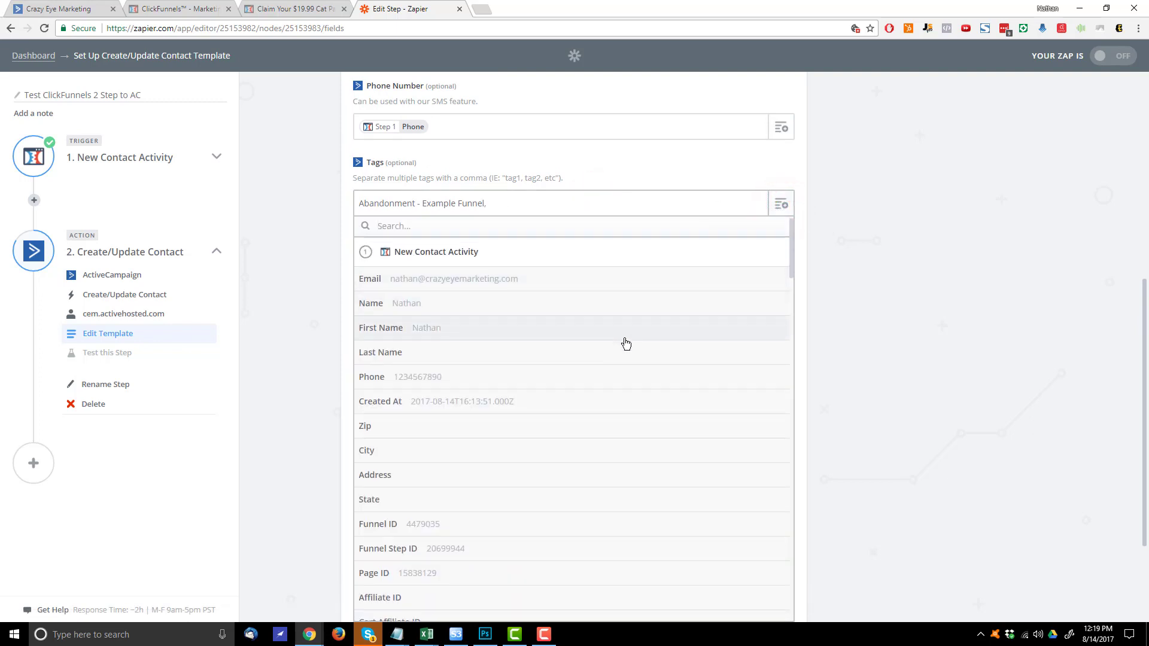
scroll(623, 341, down, 4)
scroll(624, 338, down, 1)
scroll(608, 390, up, 3)
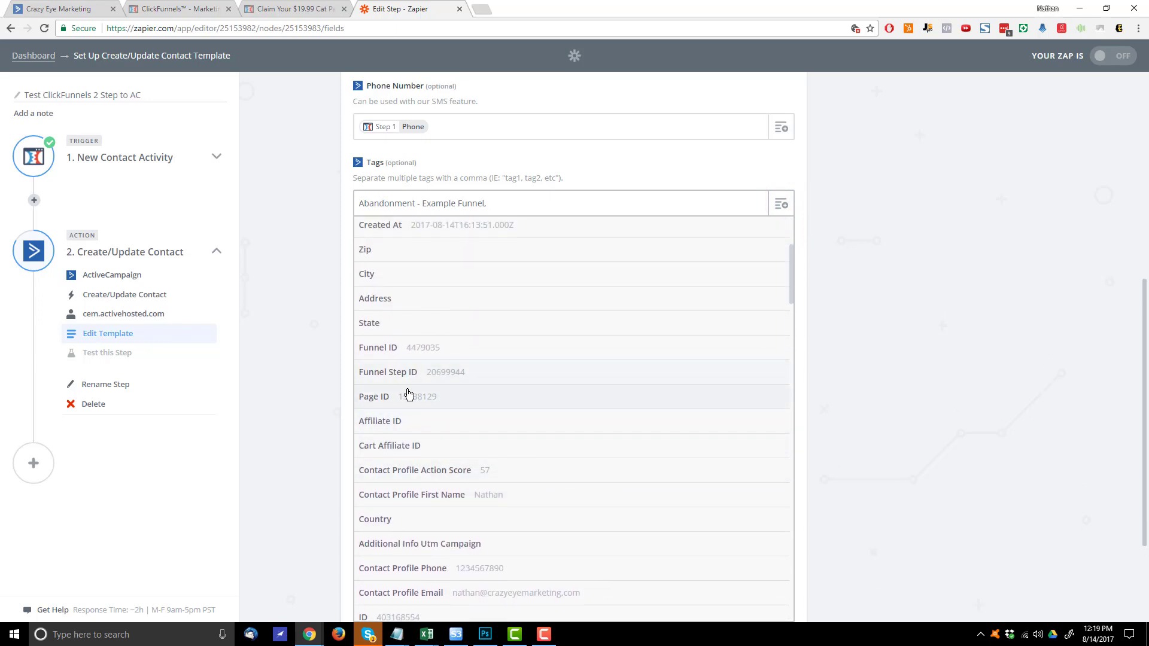
scroll(469, 379, down, 3)
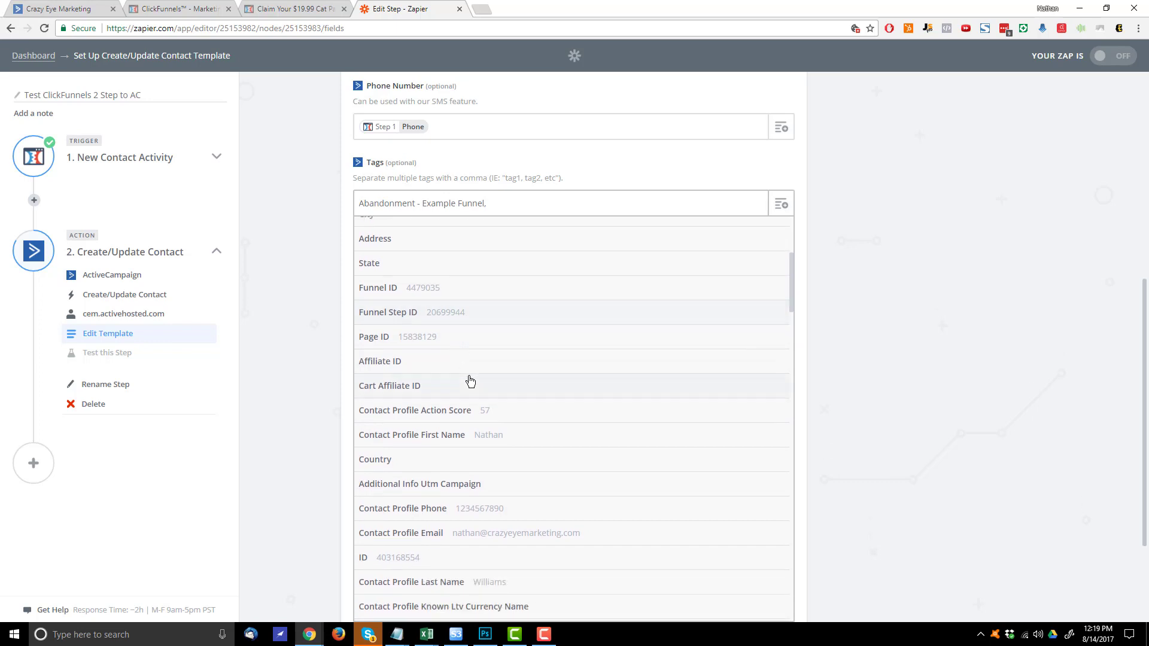
scroll(515, 367, down, 3)
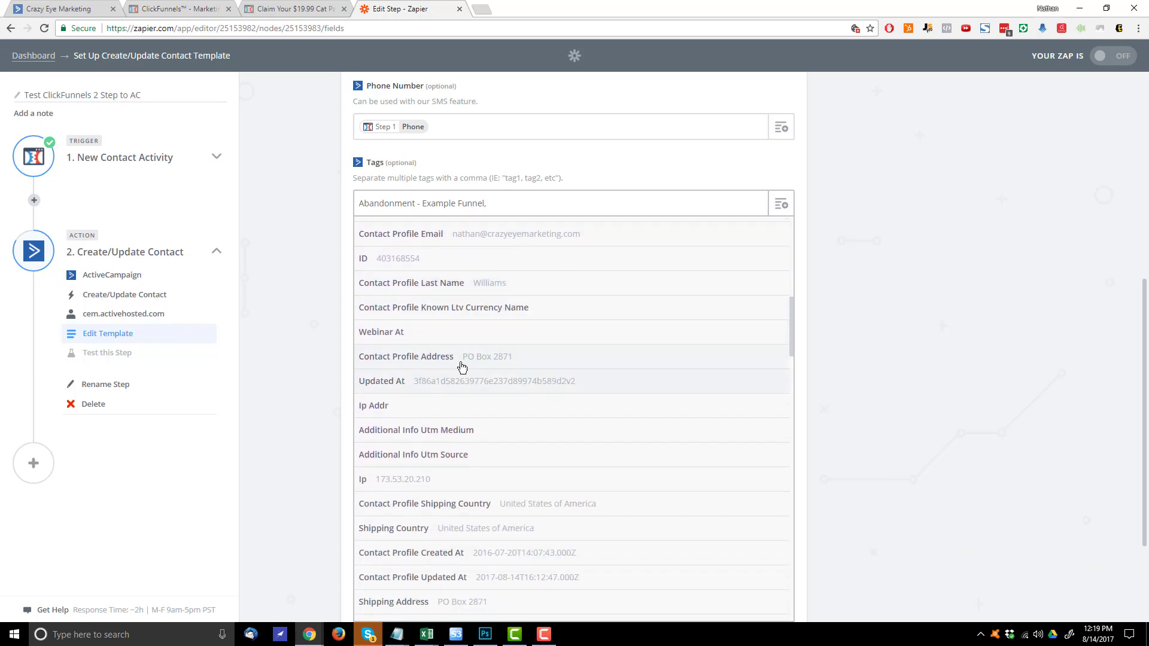
scroll(500, 370, down, 1)
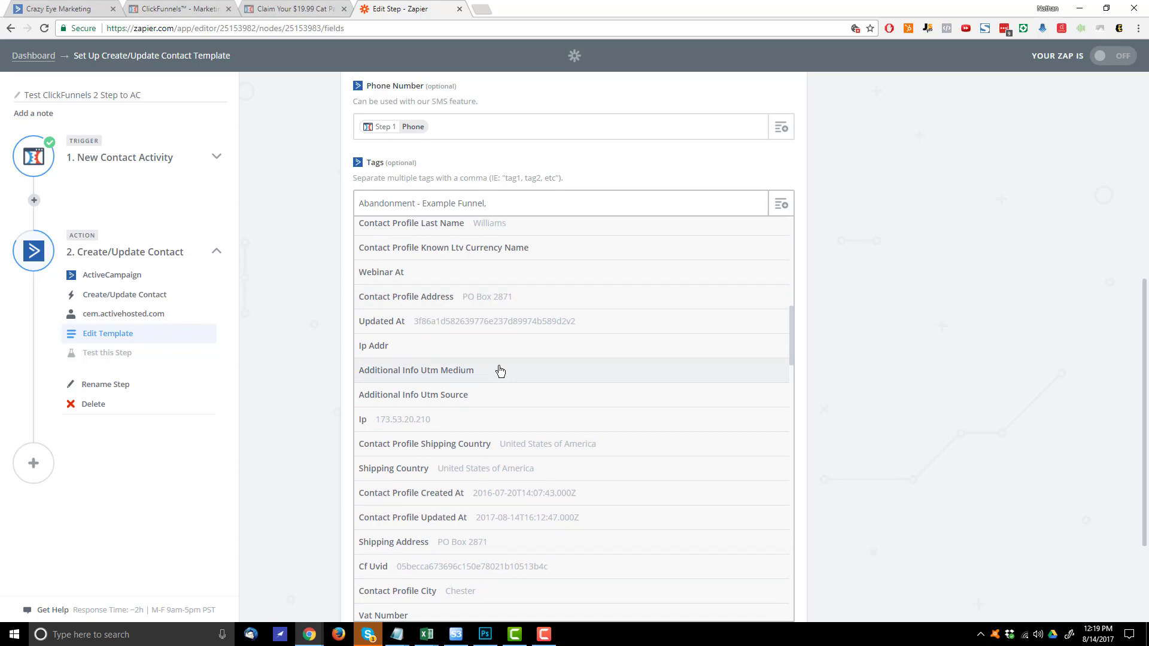
scroll(500, 370, down, 5)
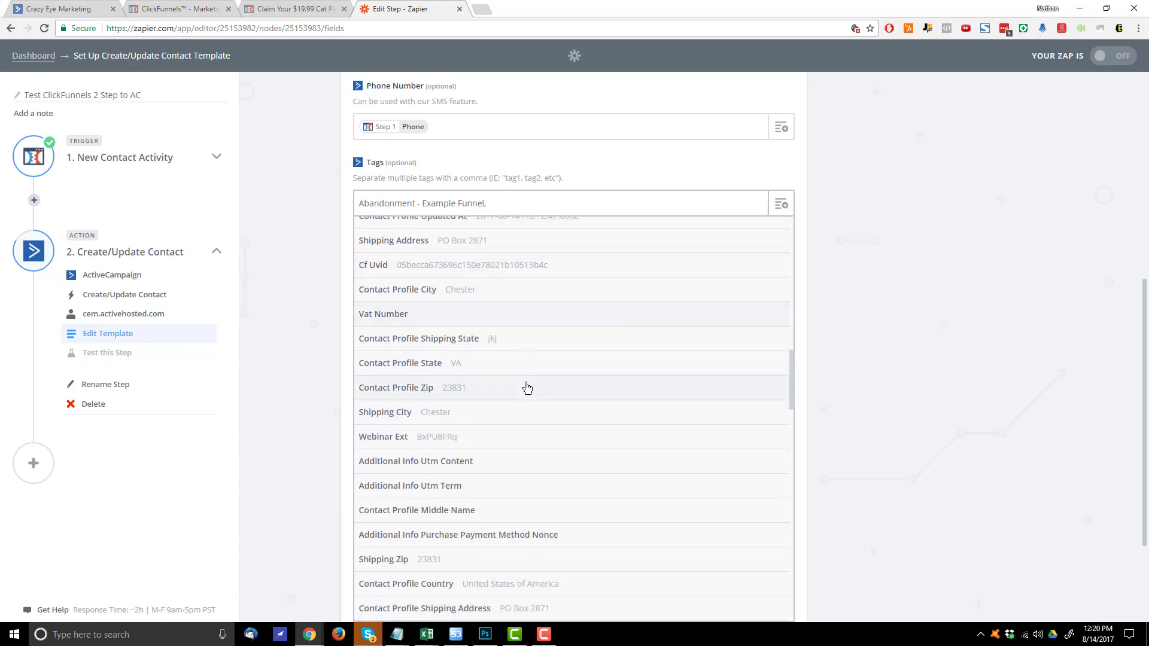
scroll(527, 388, down, 6)
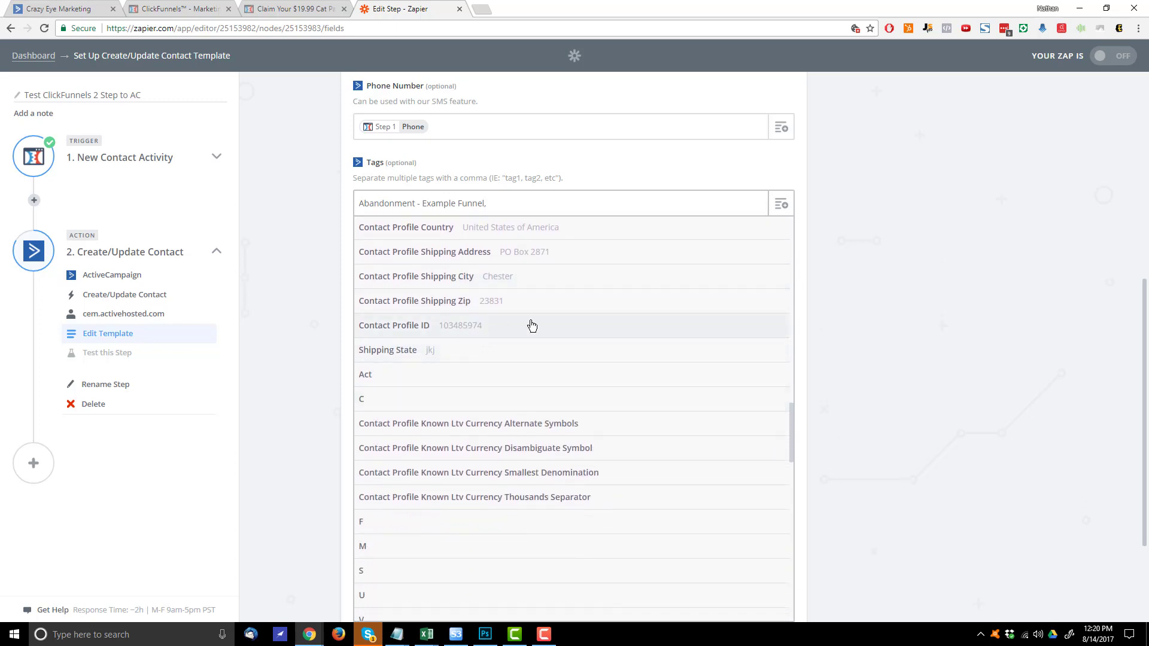
click(478, 326)
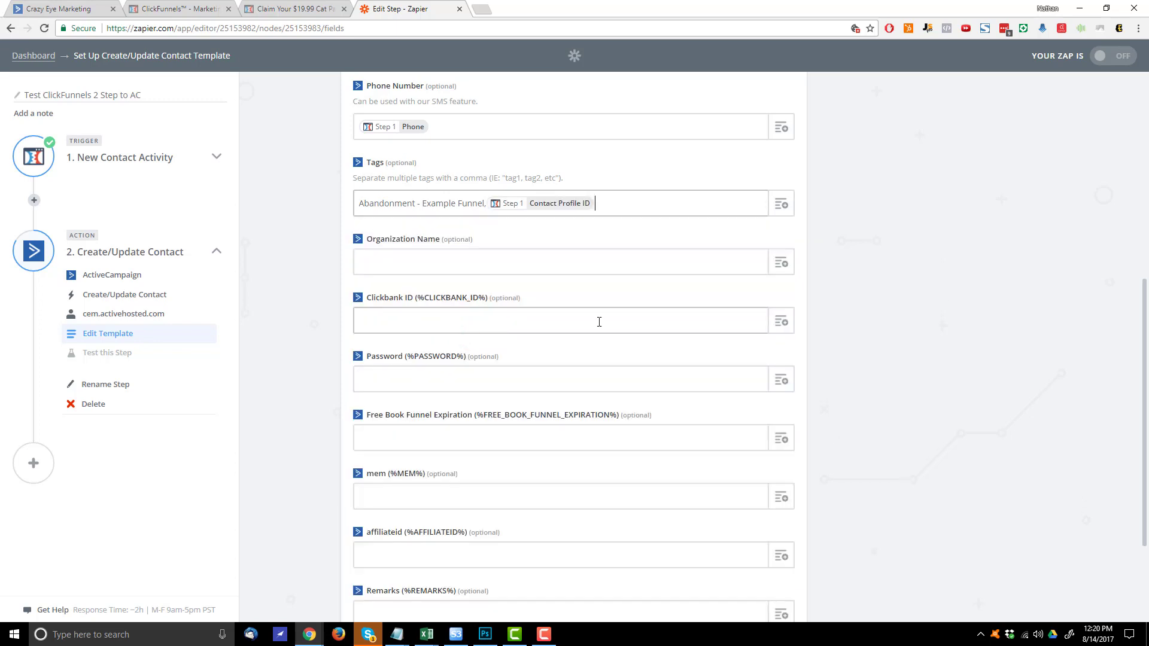
key(BackSpace)
key(BackSpace)
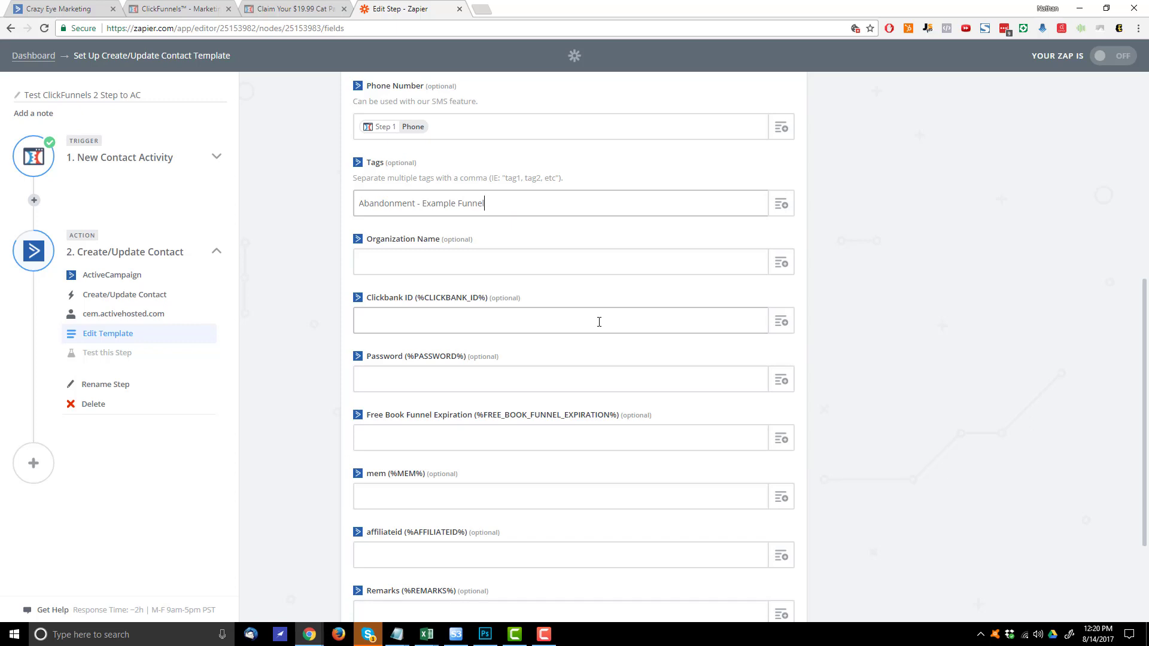
Step: Submit the template with Tags set to 'Abandonment - Example Funnel' for testing
click(969, 289)
scroll(710, 204, down, 3)
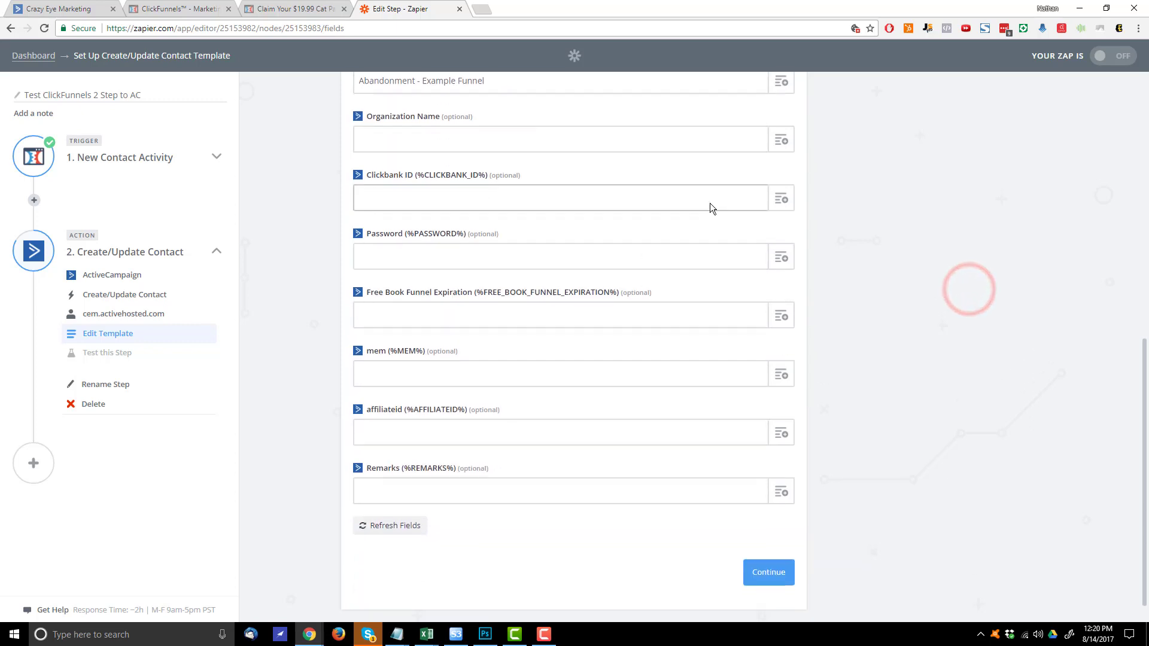
scroll(544, 376, up, 4)
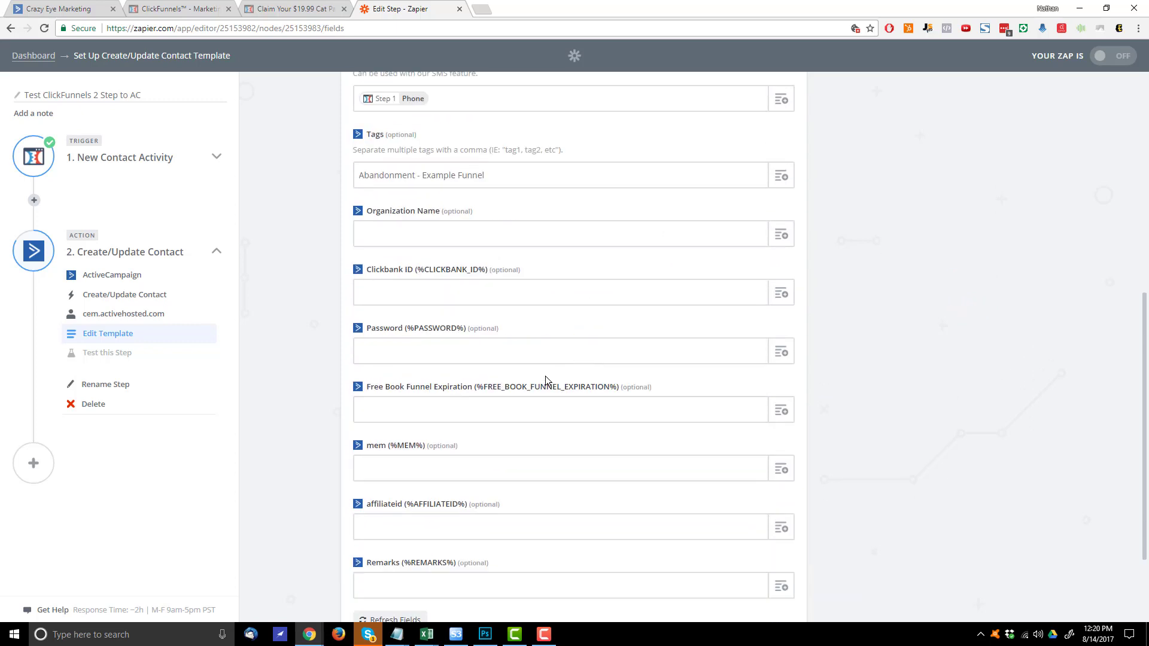
scroll(443, 332, down, 4)
click(781, 548)
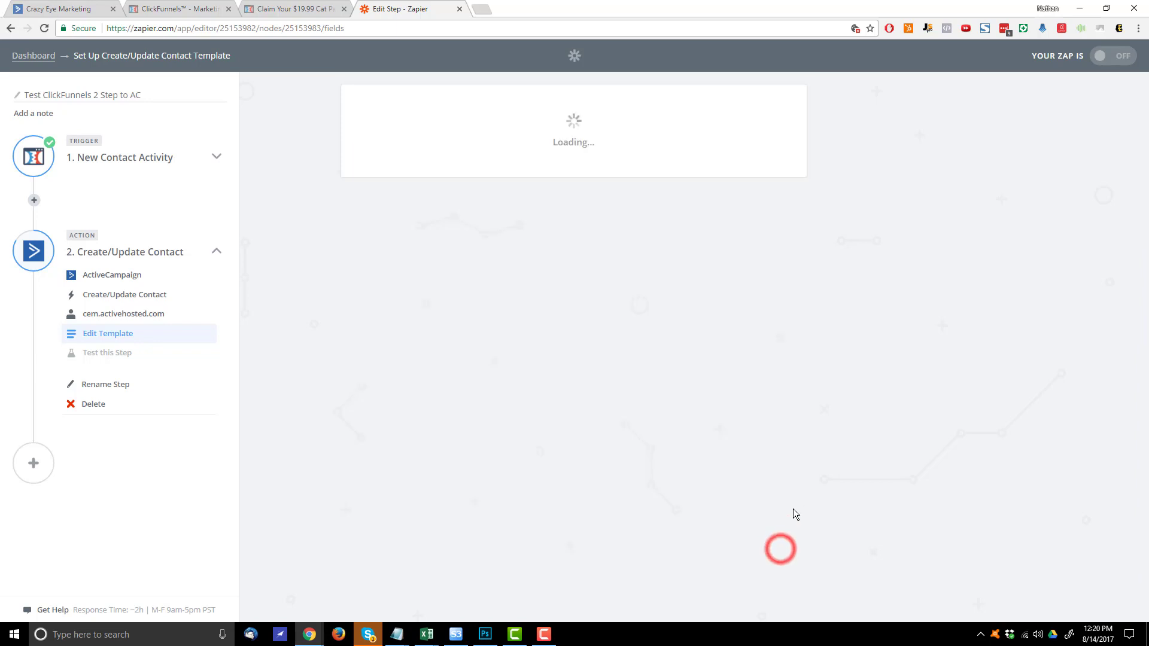
Step: Skip the ActiveCampaign test step and continue past it
scroll(551, 317, down, 1)
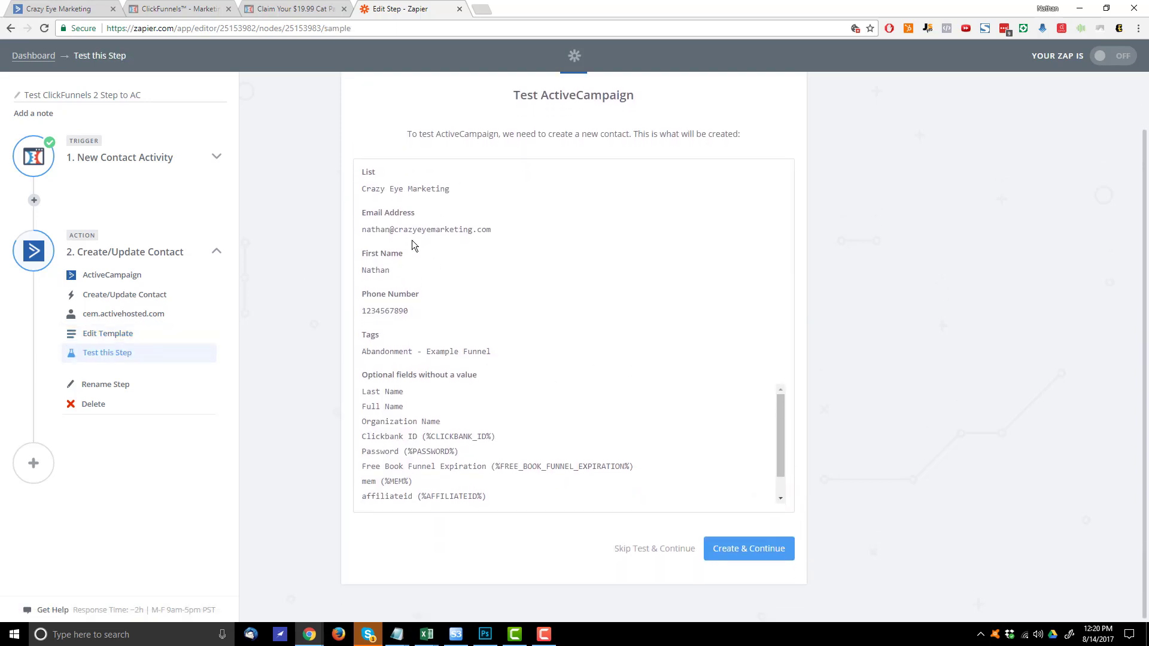
scroll(395, 293, up, 1)
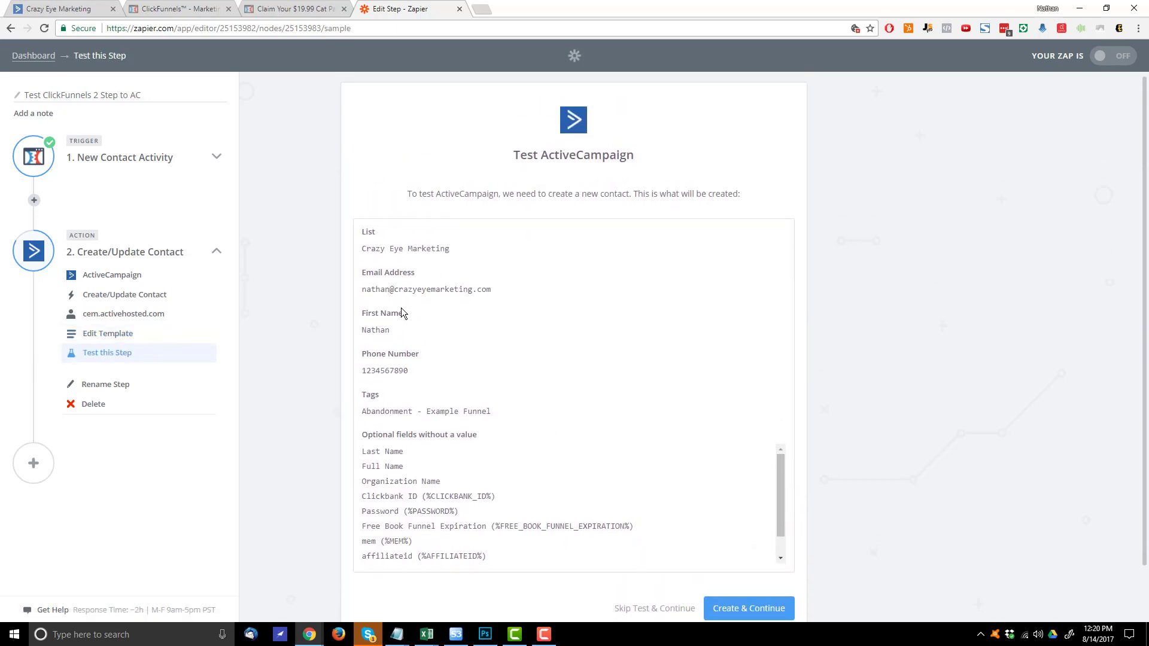
scroll(598, 431, down, 1)
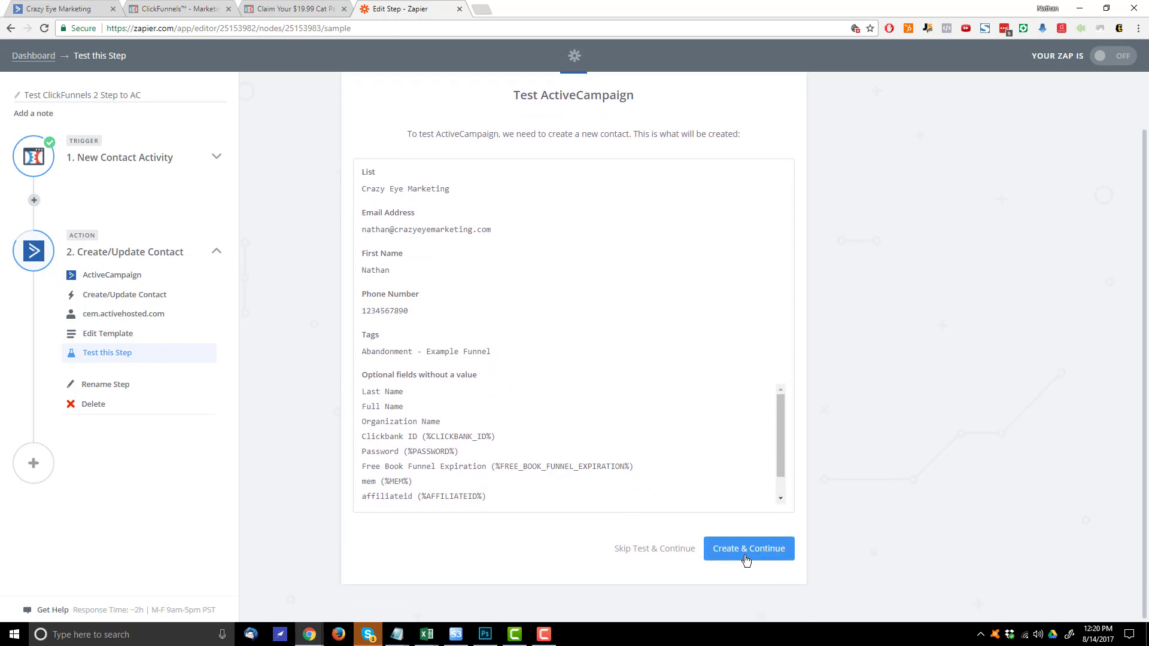
drag(490, 492, 472, 245)
click(645, 548)
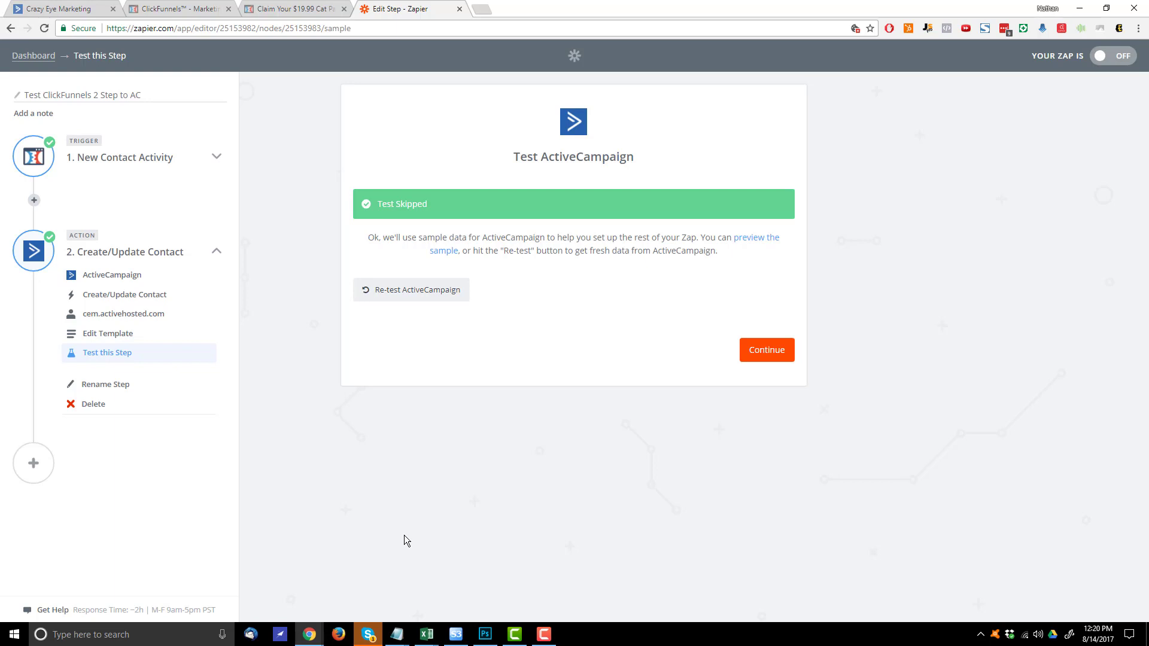
click(760, 353)
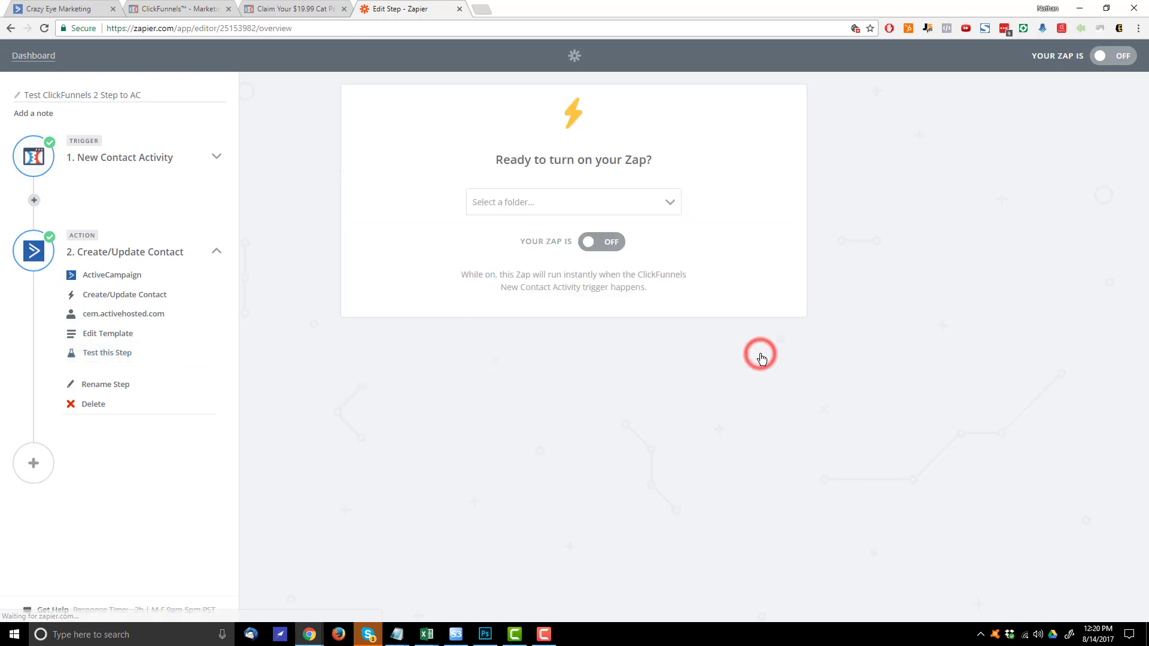
Step: Switch the zap on and return to the Cat Paw order page
click(593, 241)
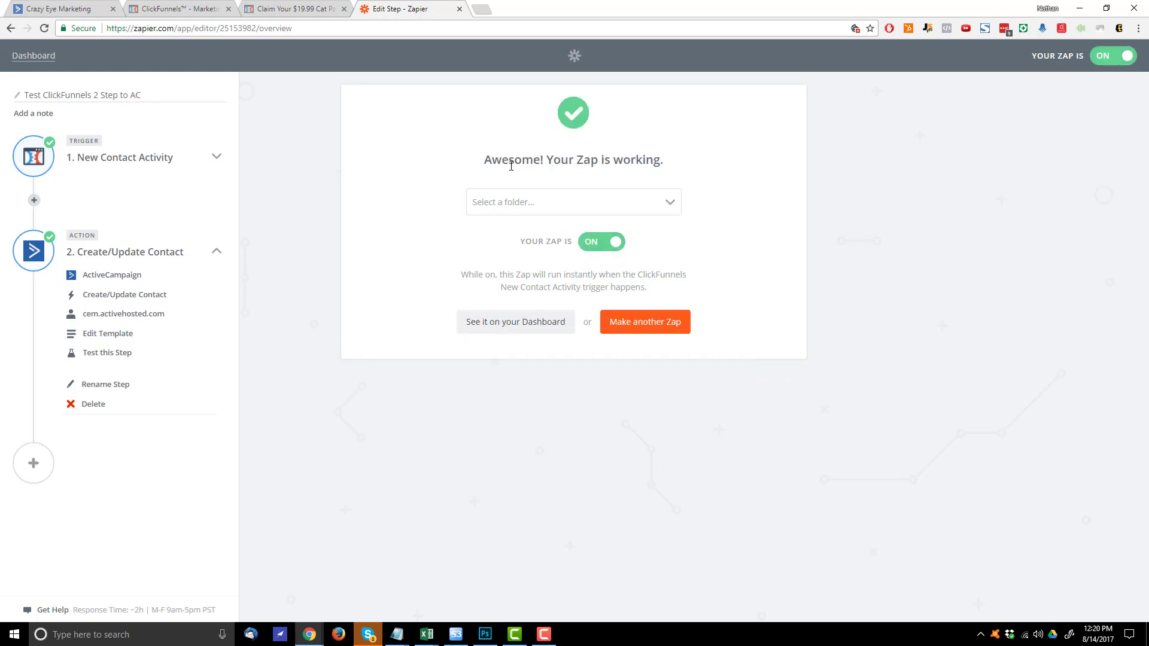
drag(511, 166, 713, 172)
click(293, 9)
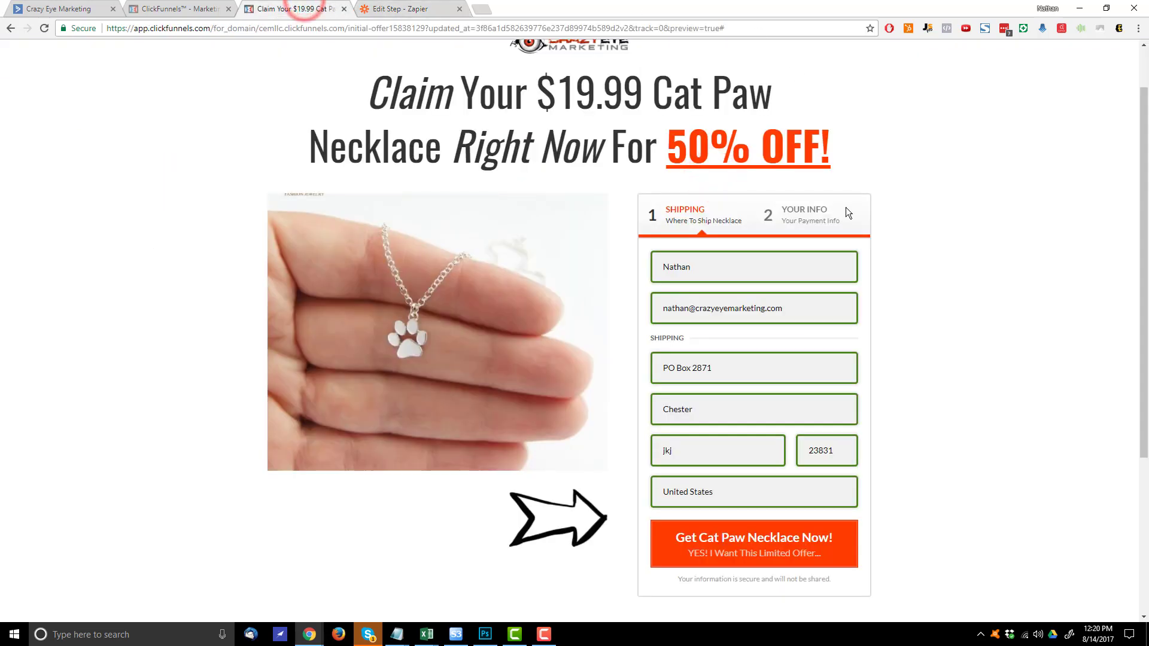
Step: Submit the Cat Paw shipping details with 'Get Cat Paw Necklace Now!' to reach payment
scroll(676, 146, up, 1)
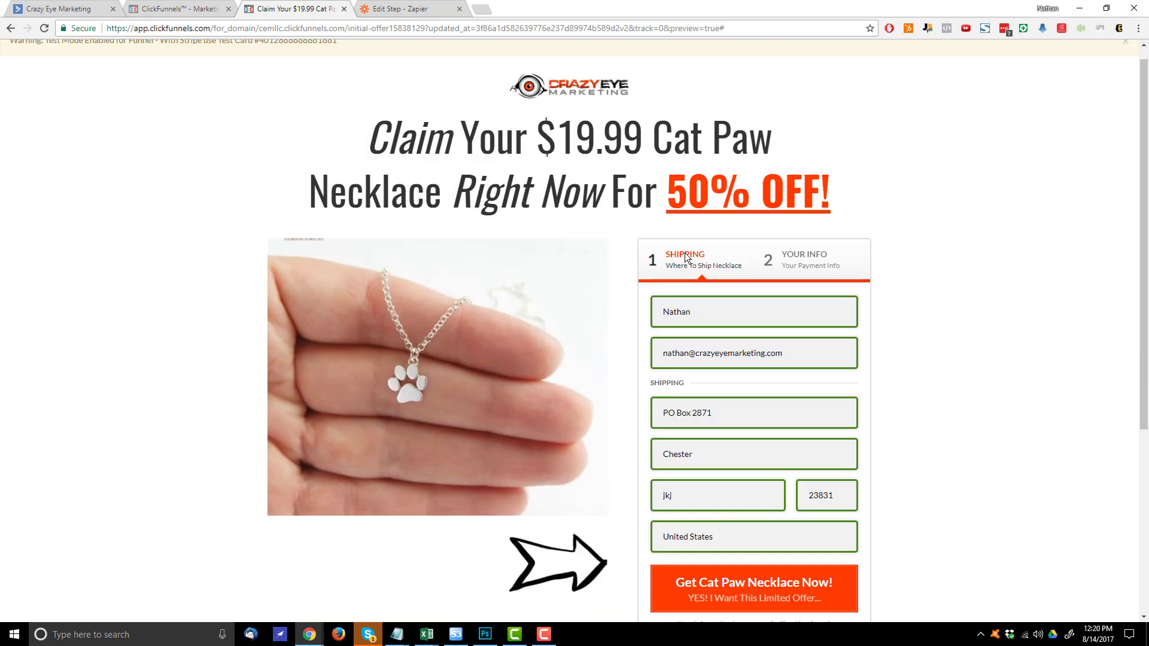
click(757, 598)
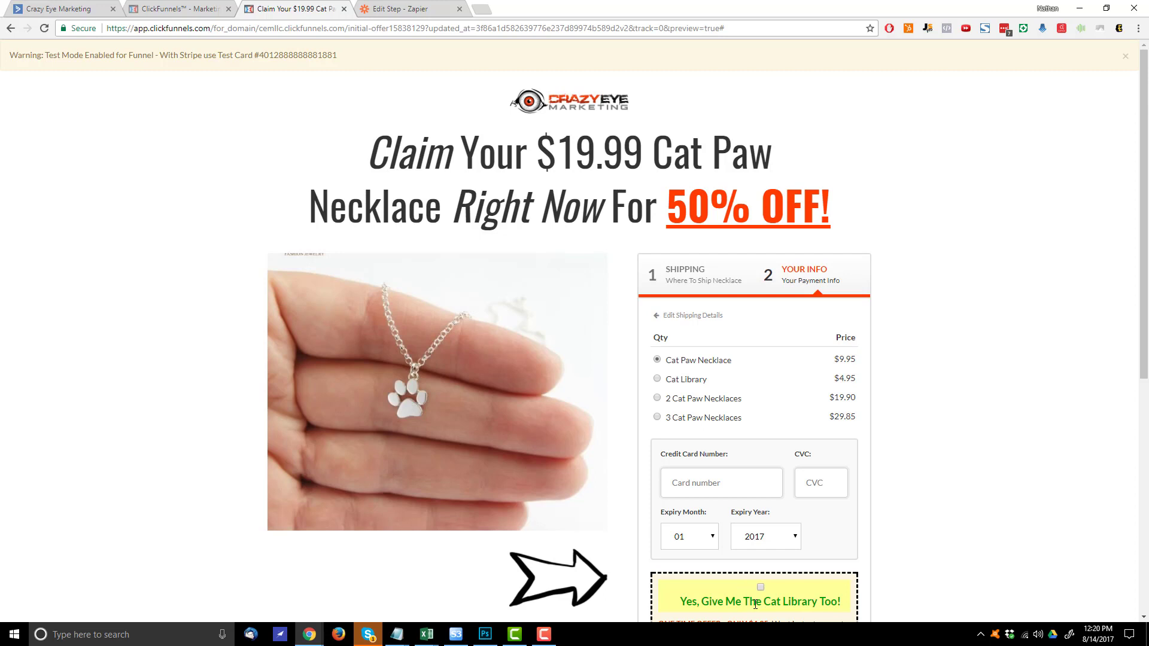
click(402, 8)
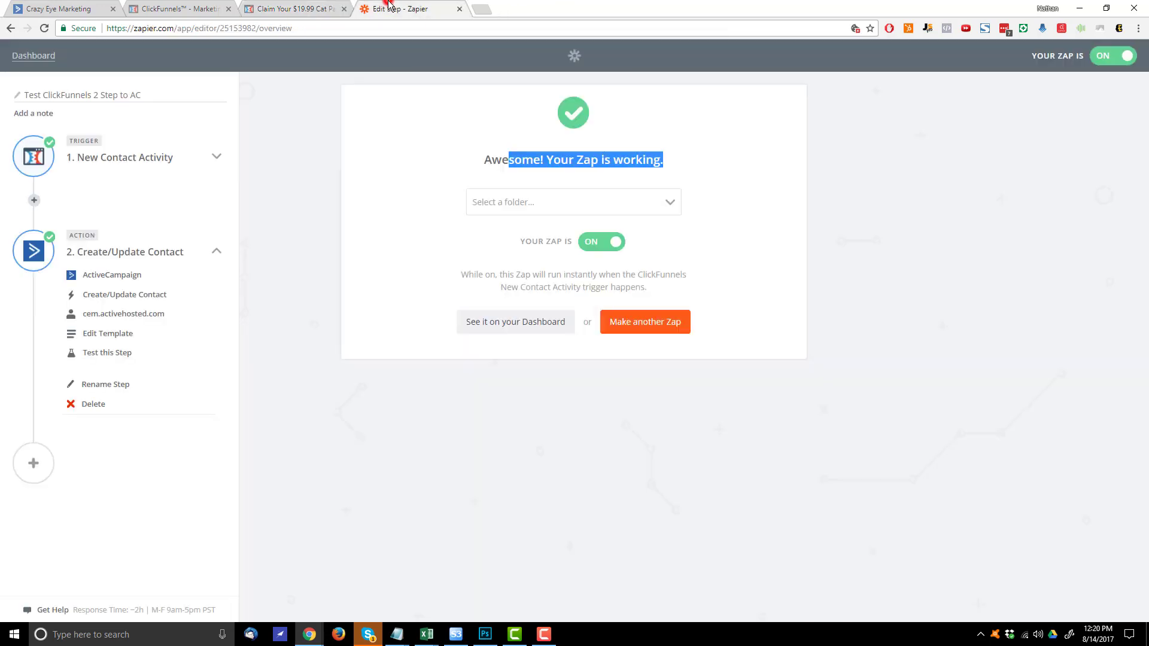
click(302, 9)
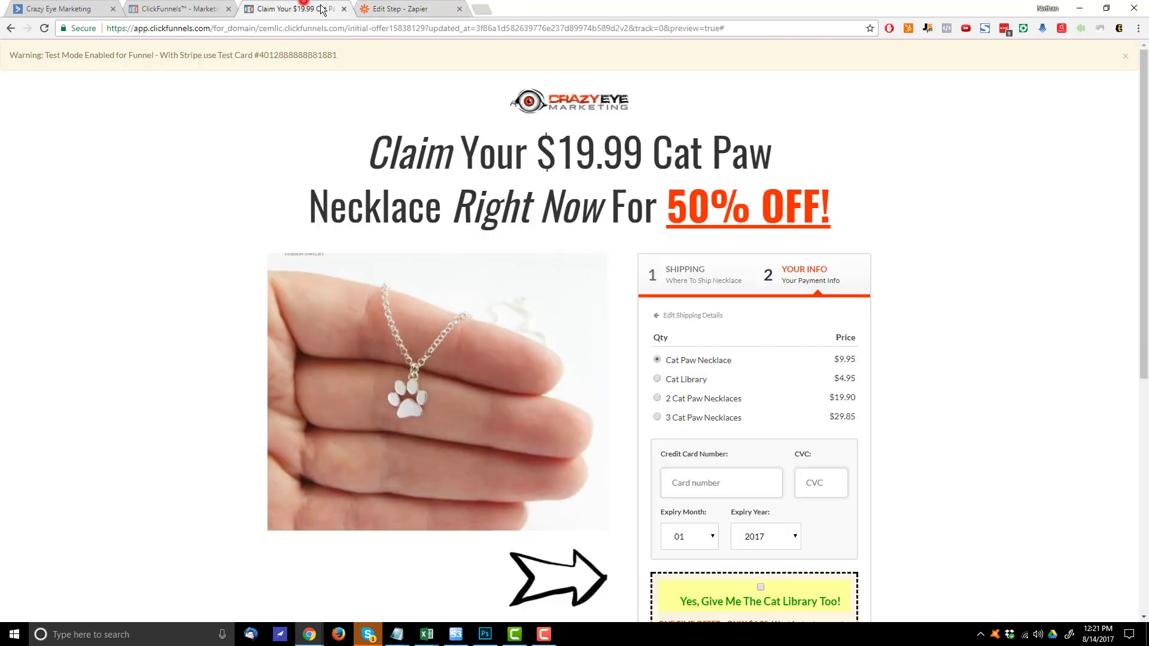
scroll(827, 398, down, 2)
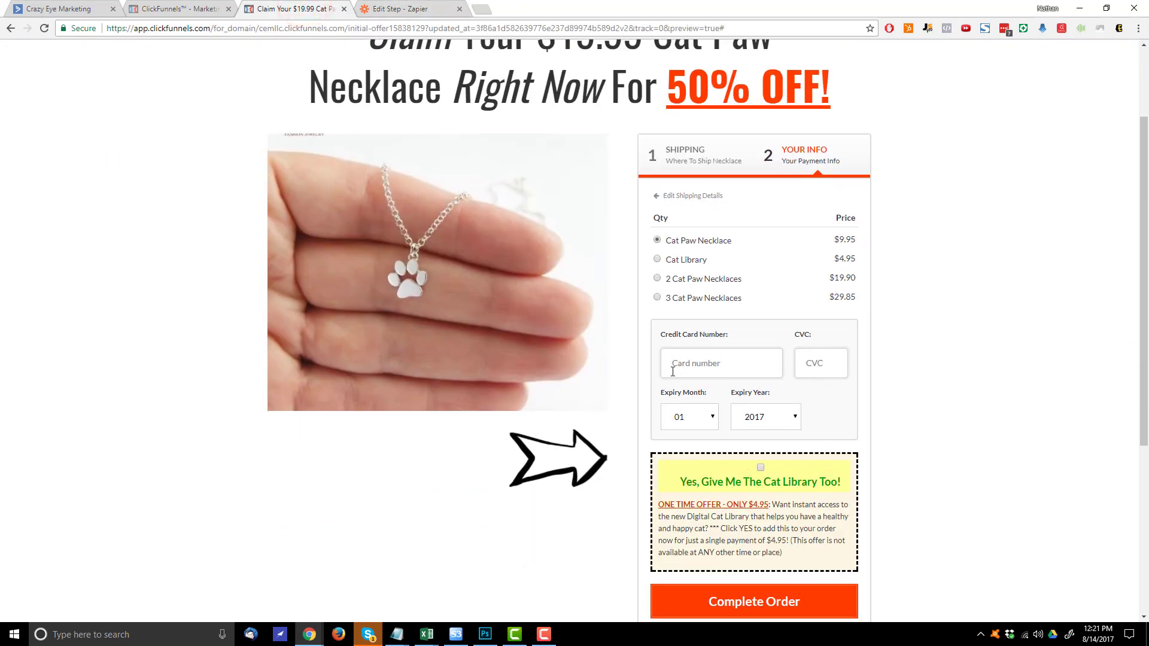